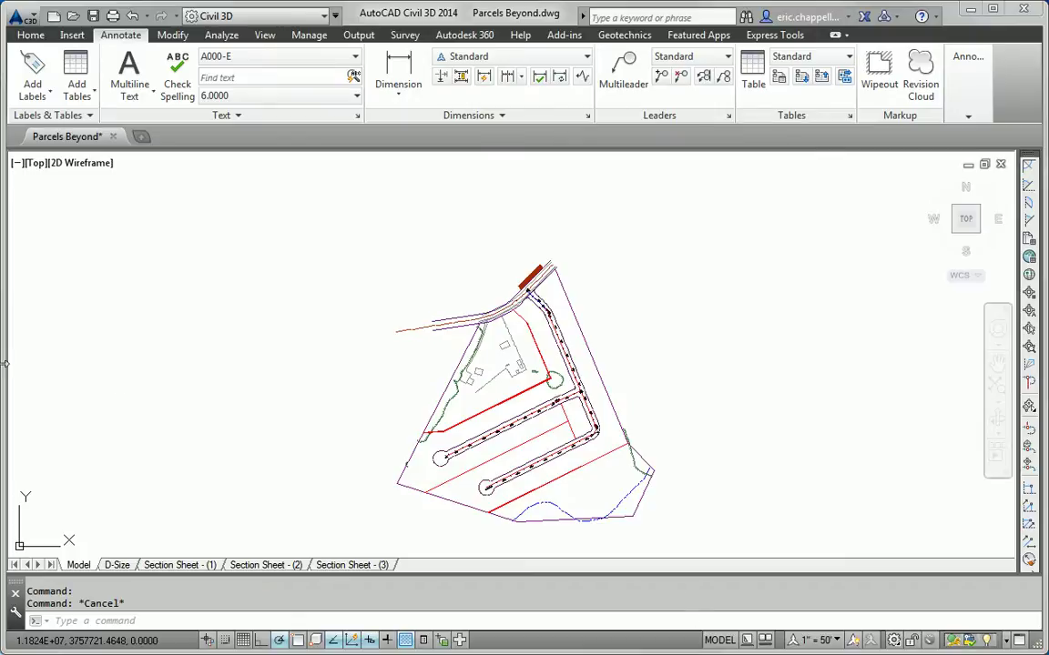
Start Create Parcel from Objects from the Home tab Parcel menu.
click(34, 36)
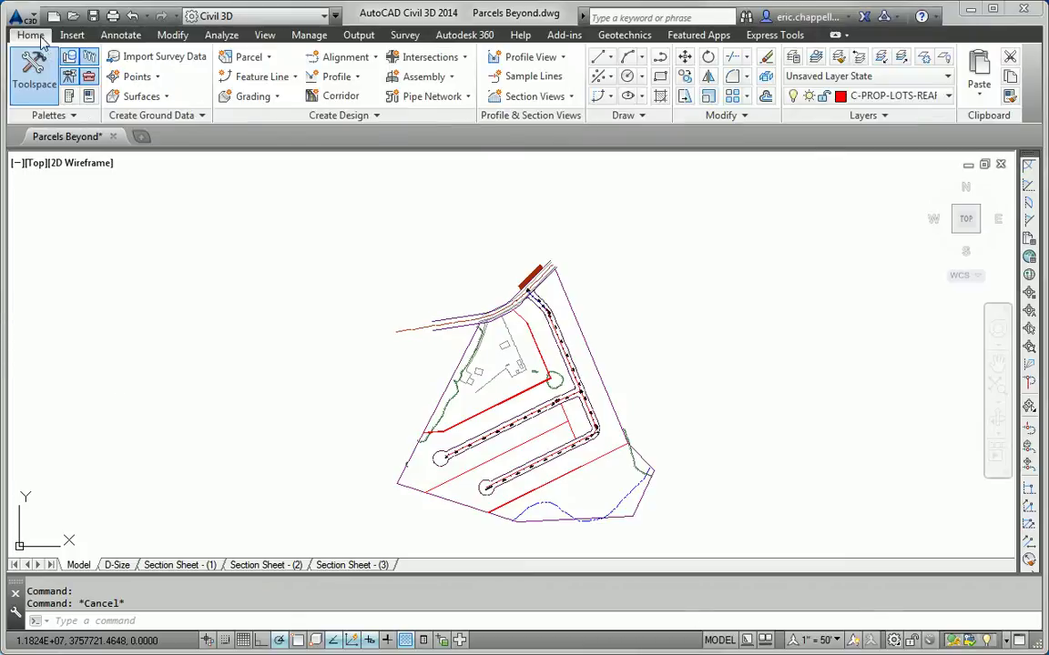
click(251, 57)
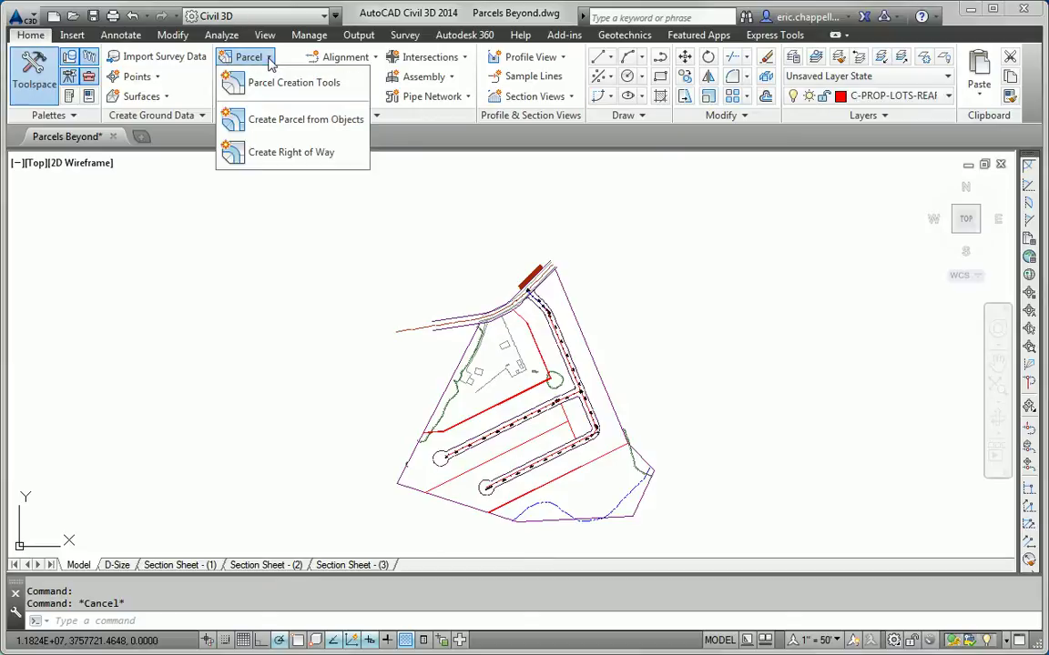
click(300, 122)
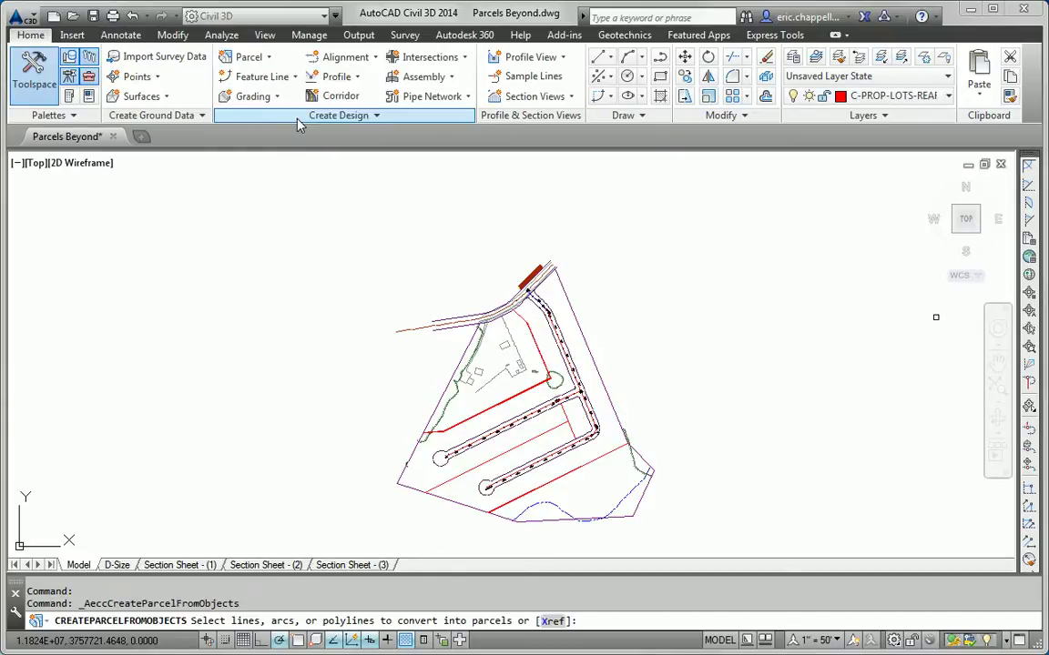
Select the outer site boundary and six red lot lines, seven objects in total.
click(465, 345)
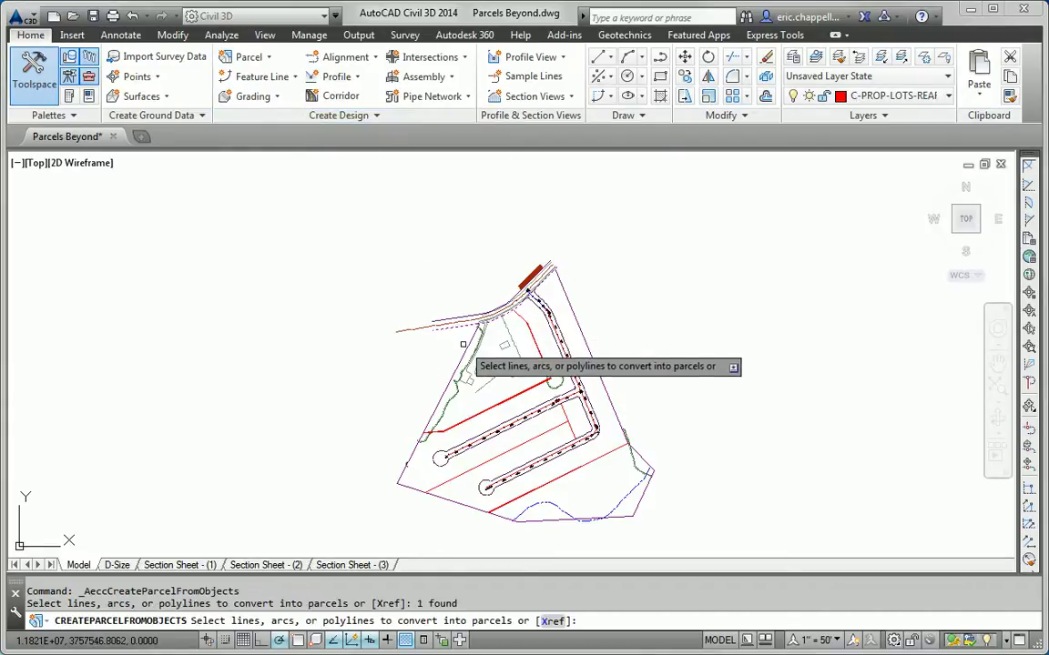
click(465, 346)
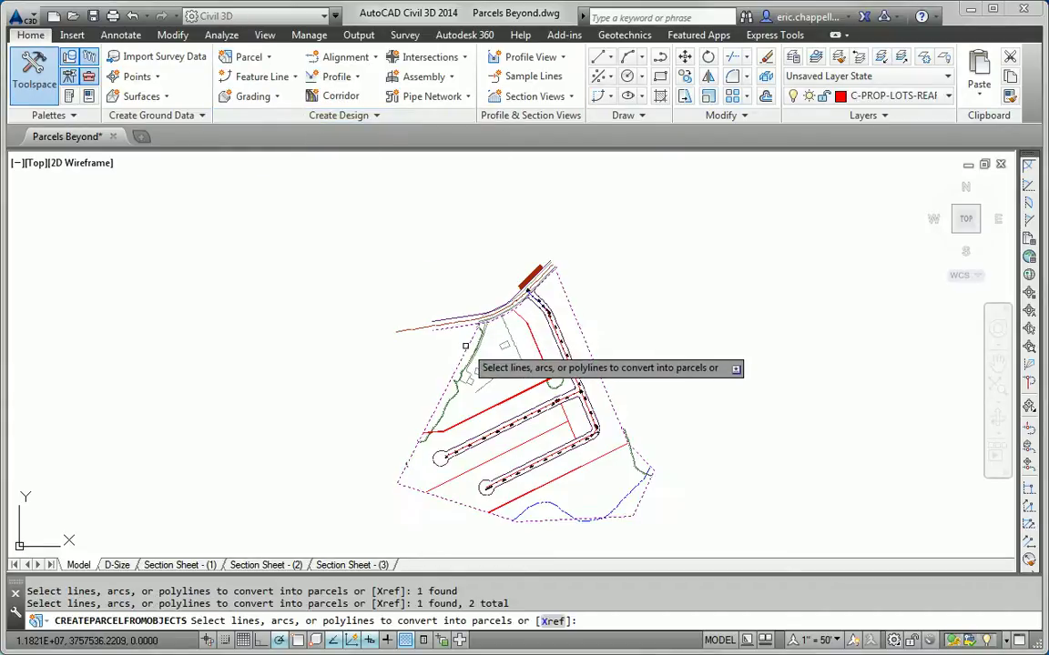
click(535, 388)
click(562, 412)
click(575, 288)
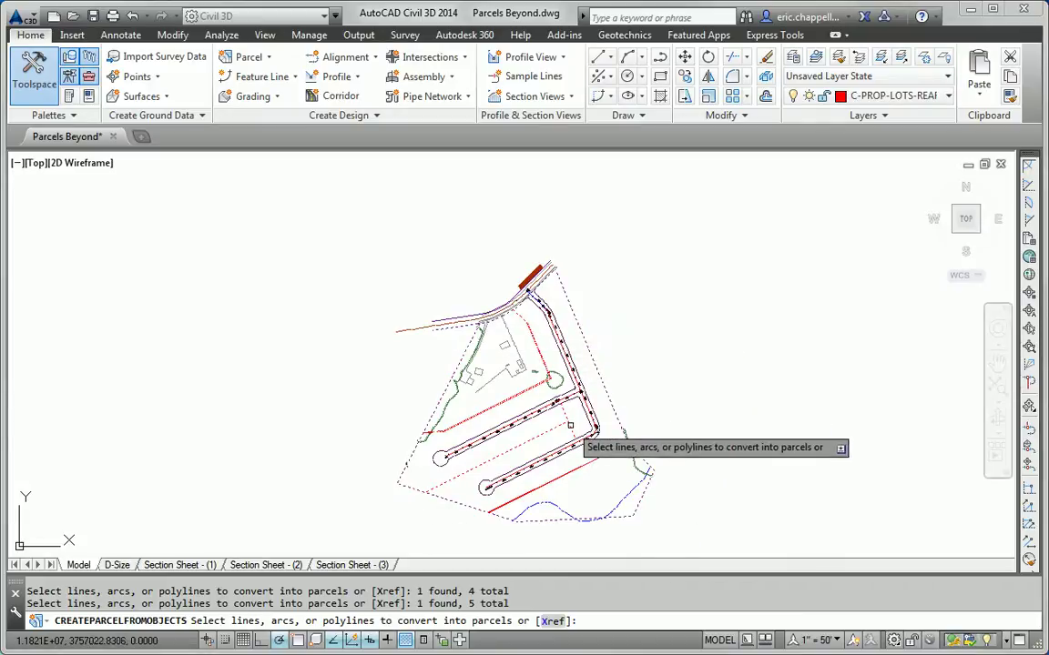
click(592, 461)
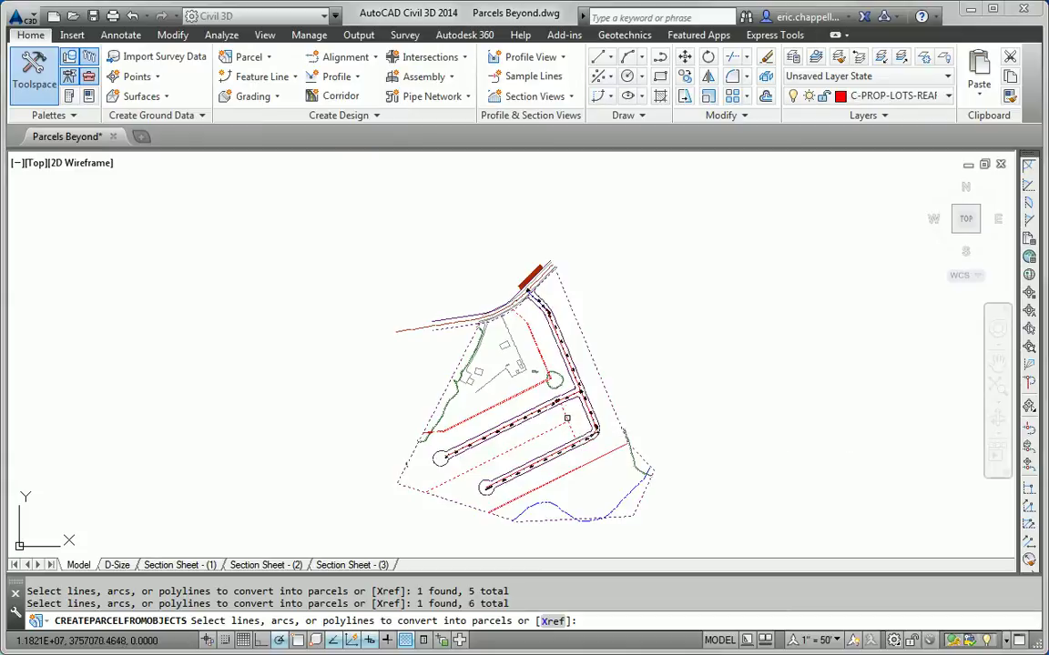
scroll(614, 440, up, 4)
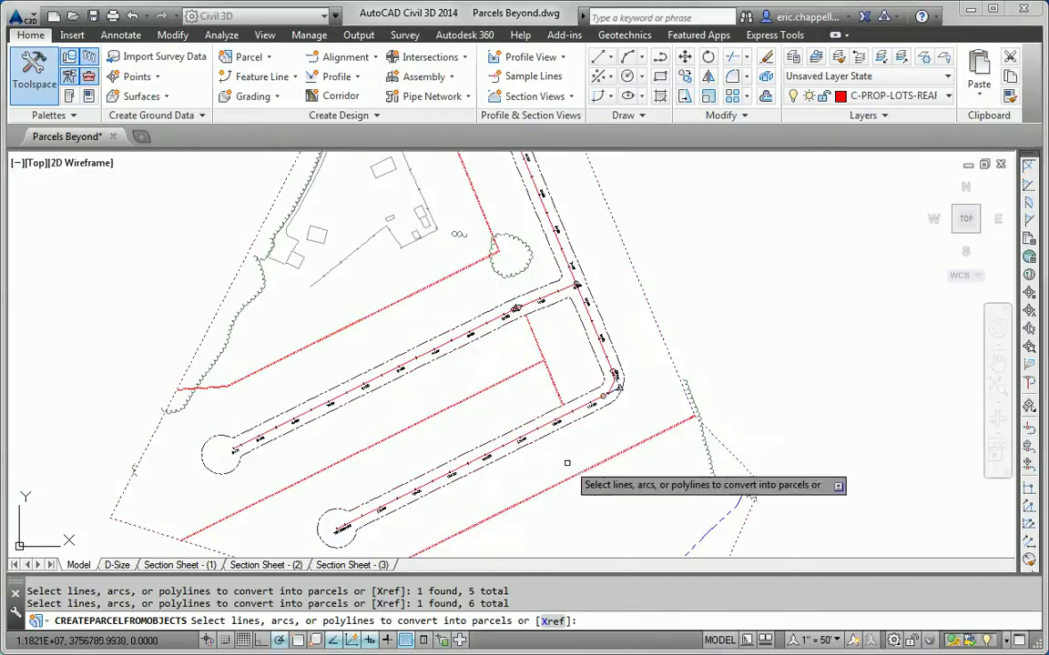
click(549, 448)
scroll(585, 494, down, 3)
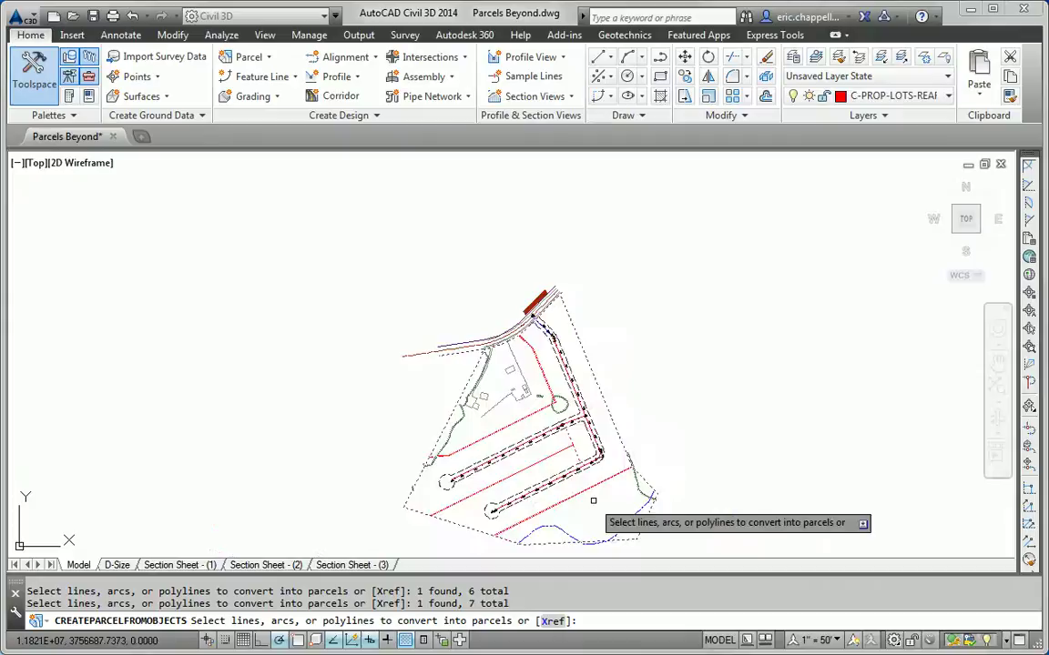
scroll(534, 291, up, 4)
scroll(537, 315, up, 2)
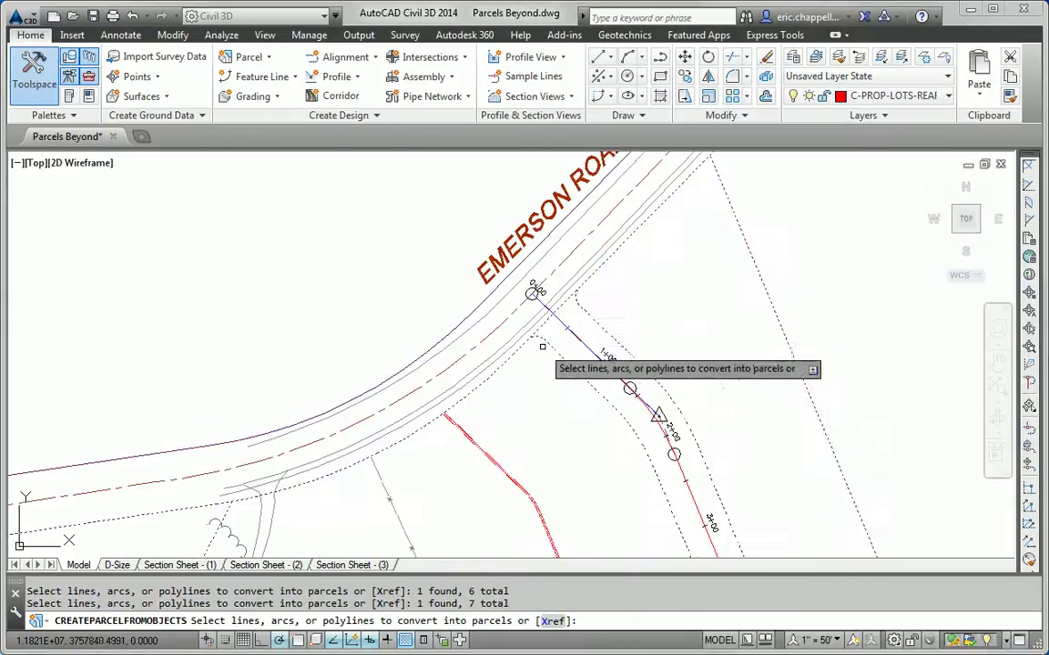
scroll(664, 387, down, 5)
middle_drag(664, 386, 634, 268)
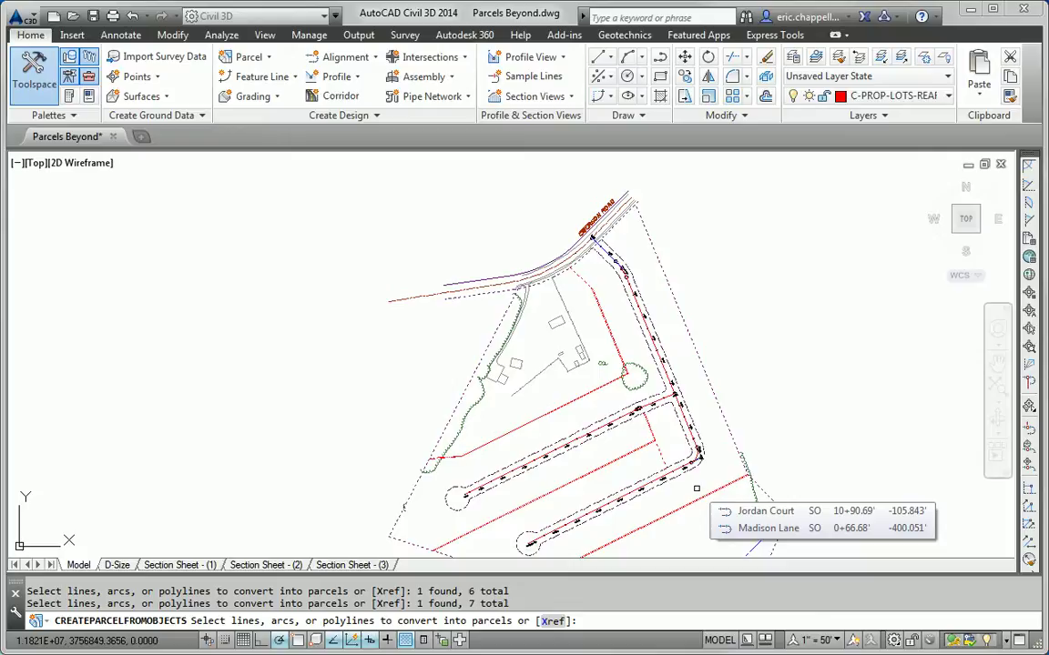
scroll(501, 377, down, 2)
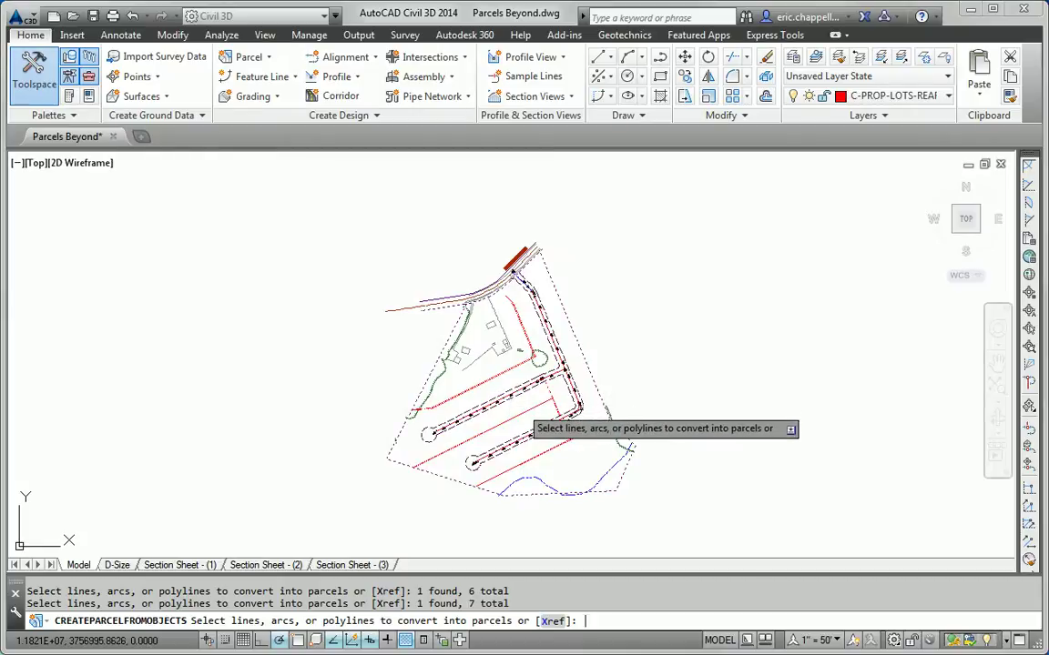
Create the parcels in site Lot Layout, style Property, with Lot Number area labels.
key(Return)
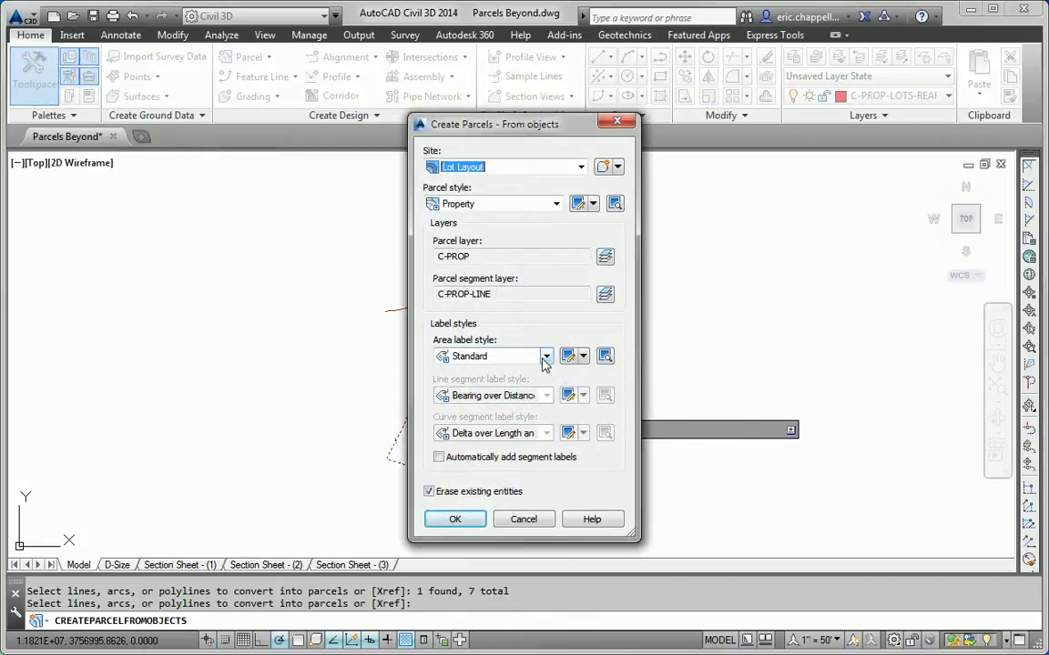
click(546, 358)
click(492, 372)
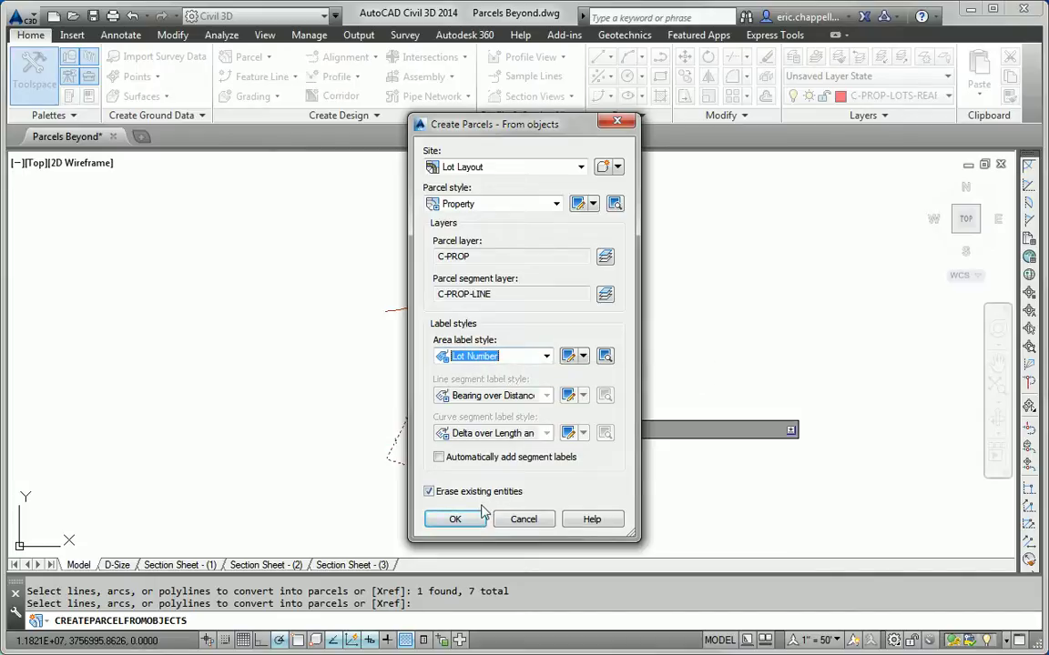
click(478, 523)
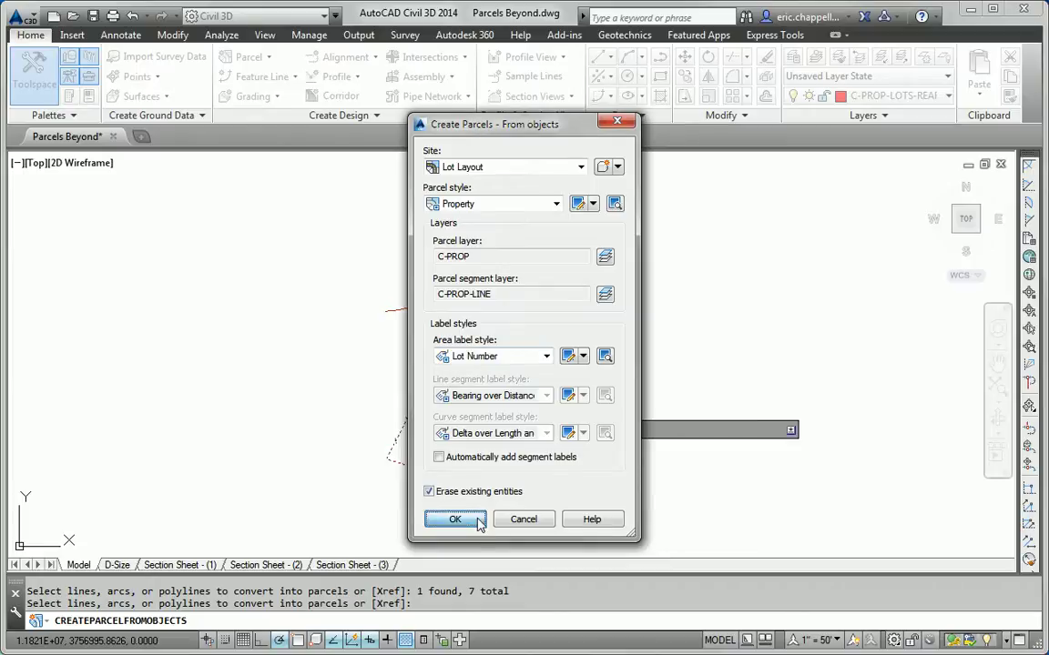
key(Escape)
key(Escape)
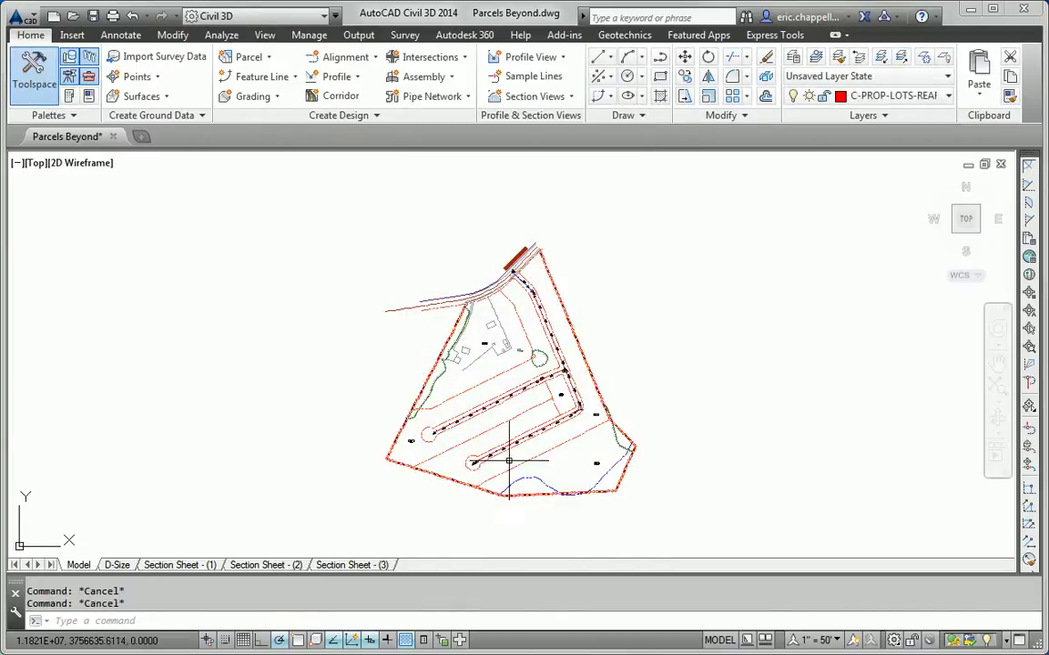
scroll(508, 461, up, 5)
scroll(445, 266, down, 3)
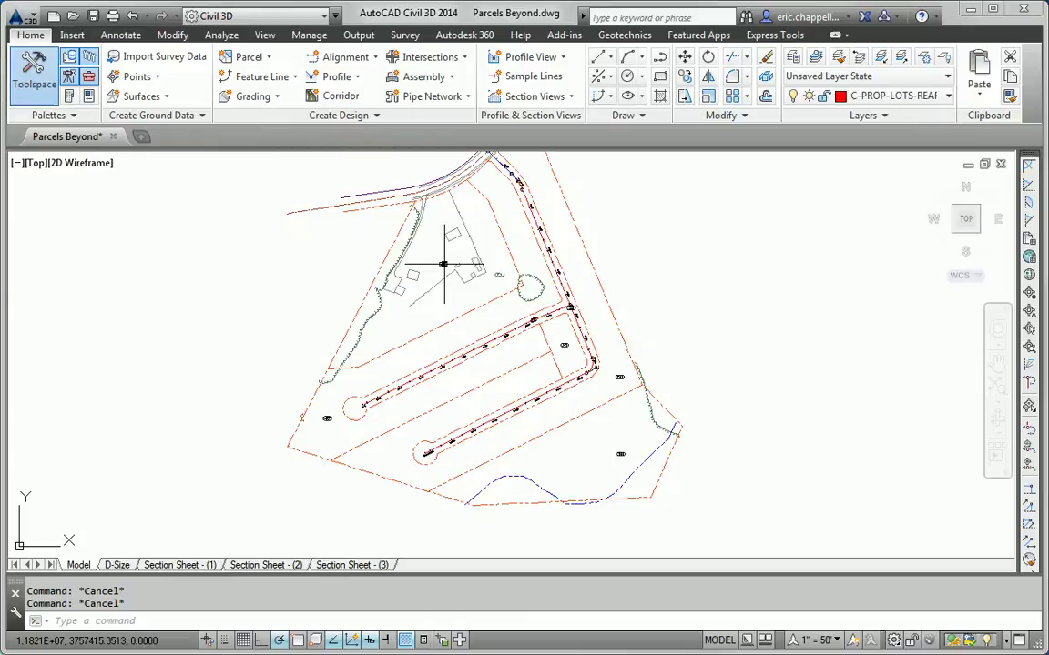
click(444, 265)
click(400, 237)
key(Escape)
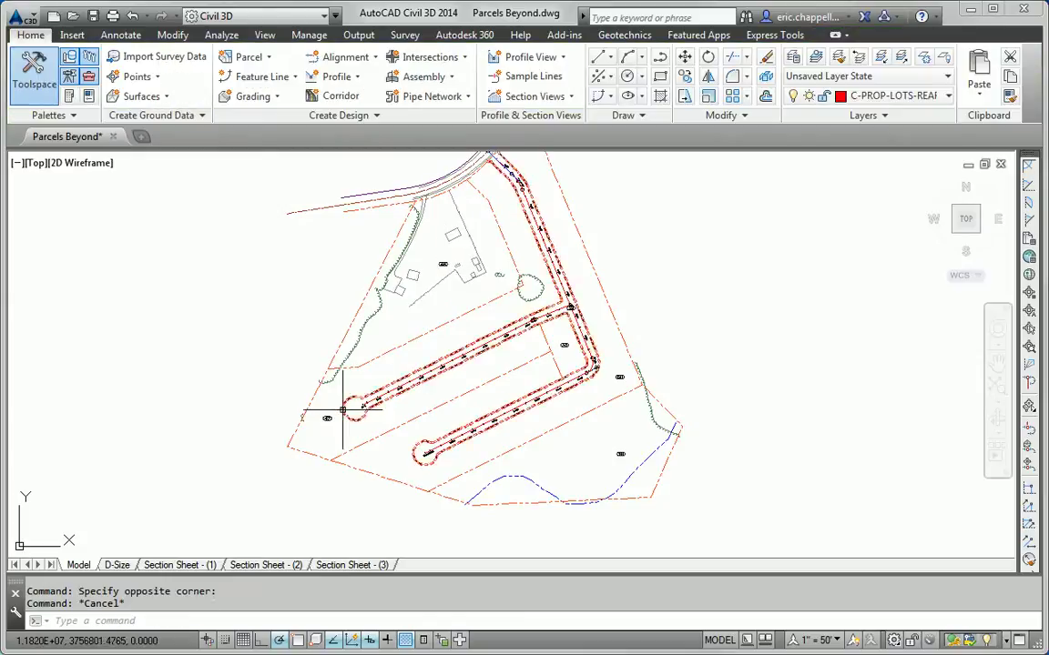
click(326, 419)
key(Escape)
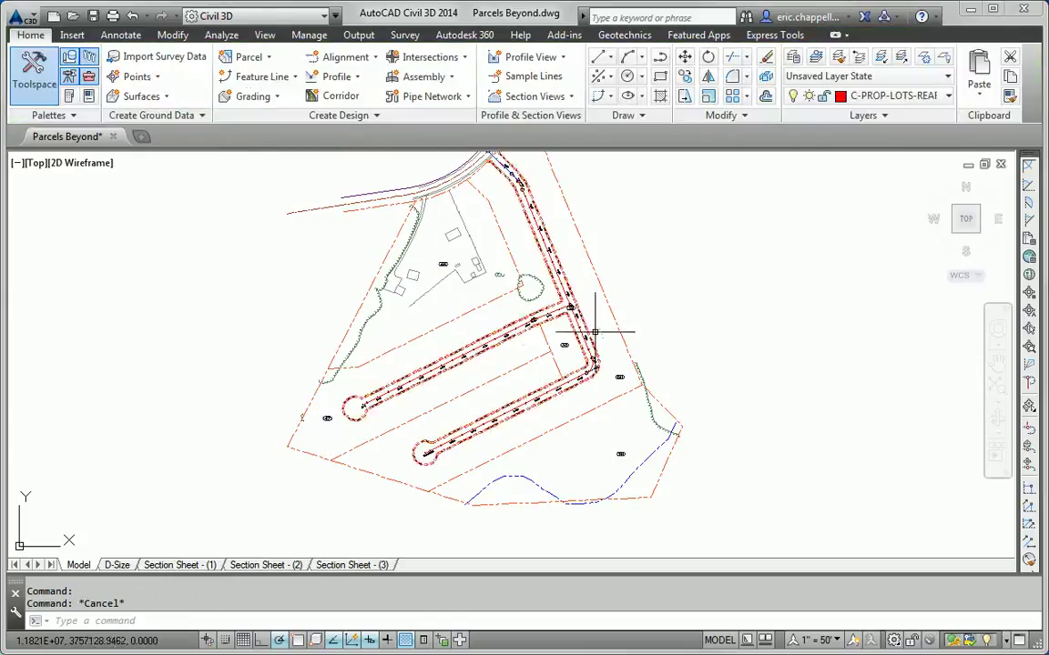
middle_drag(547, 353, 570, 381)
scroll(569, 380, up, 7)
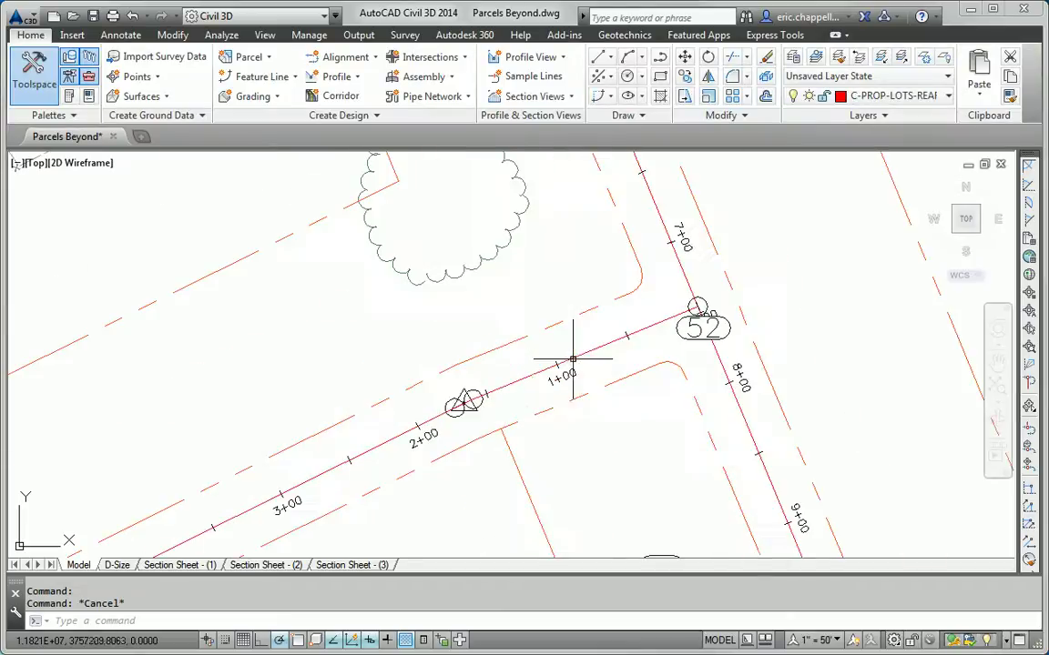
click(687, 339)
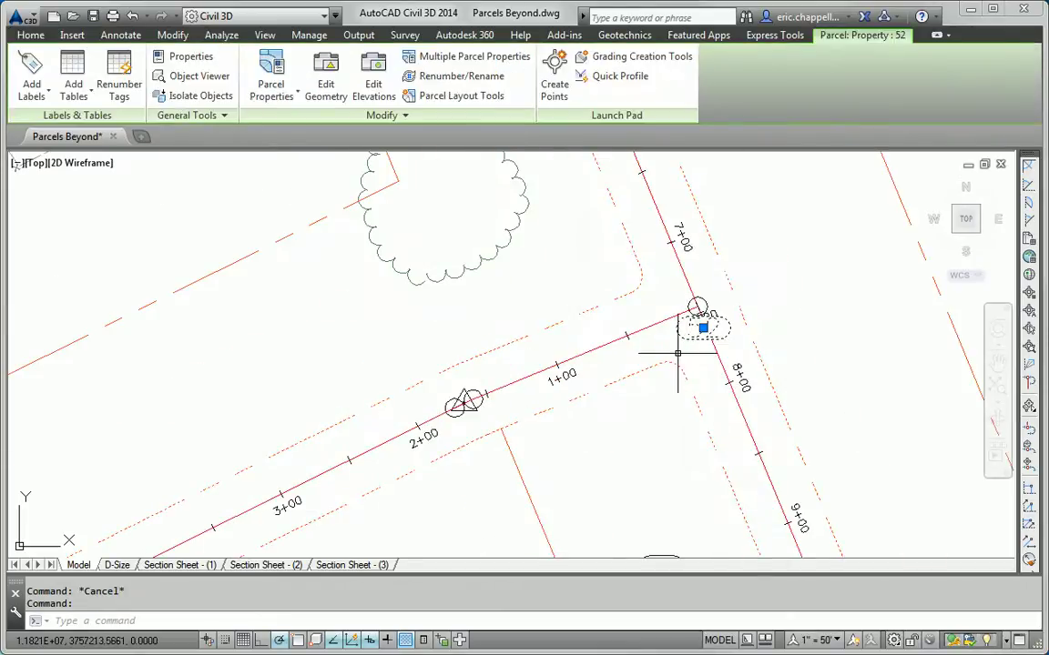
key(Escape)
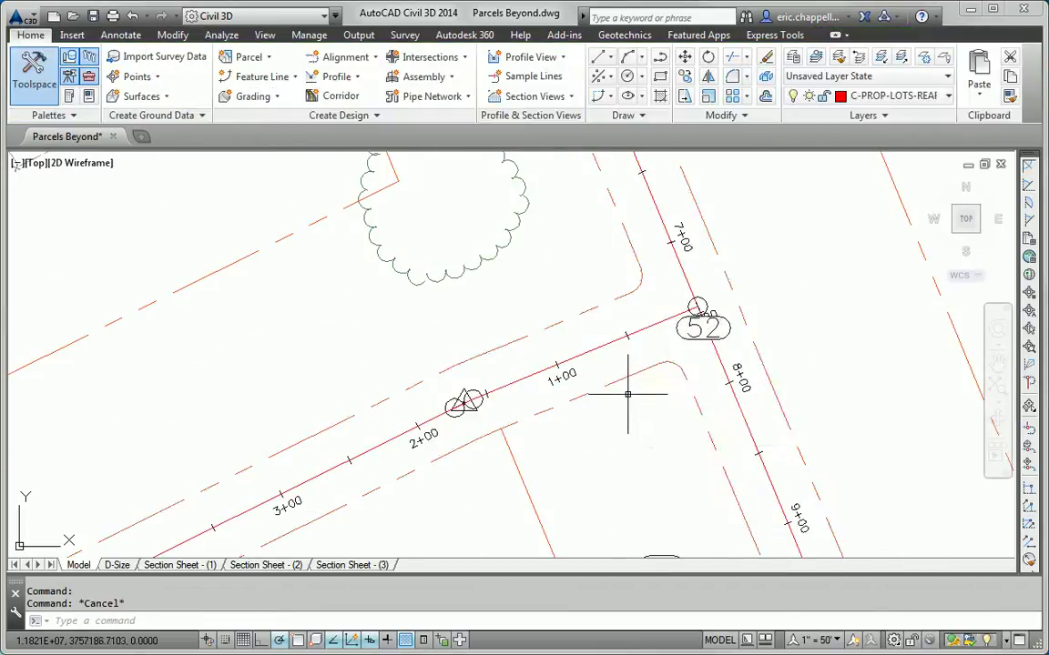
scroll(632, 398, down, 6)
middle_drag(636, 422, 596, 401)
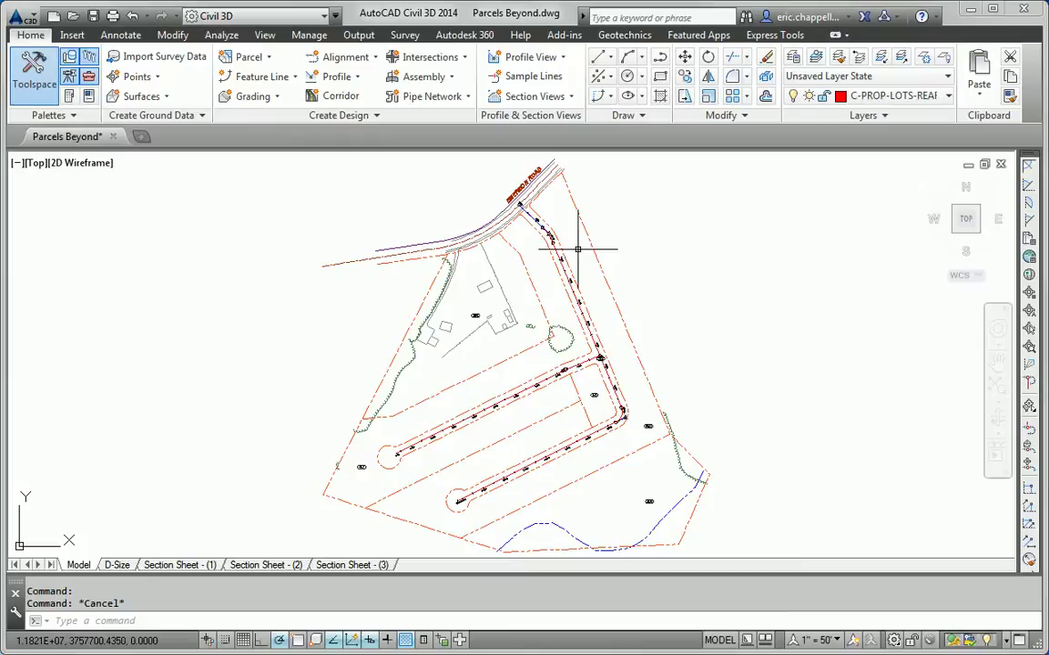
mouse_move(577, 248)
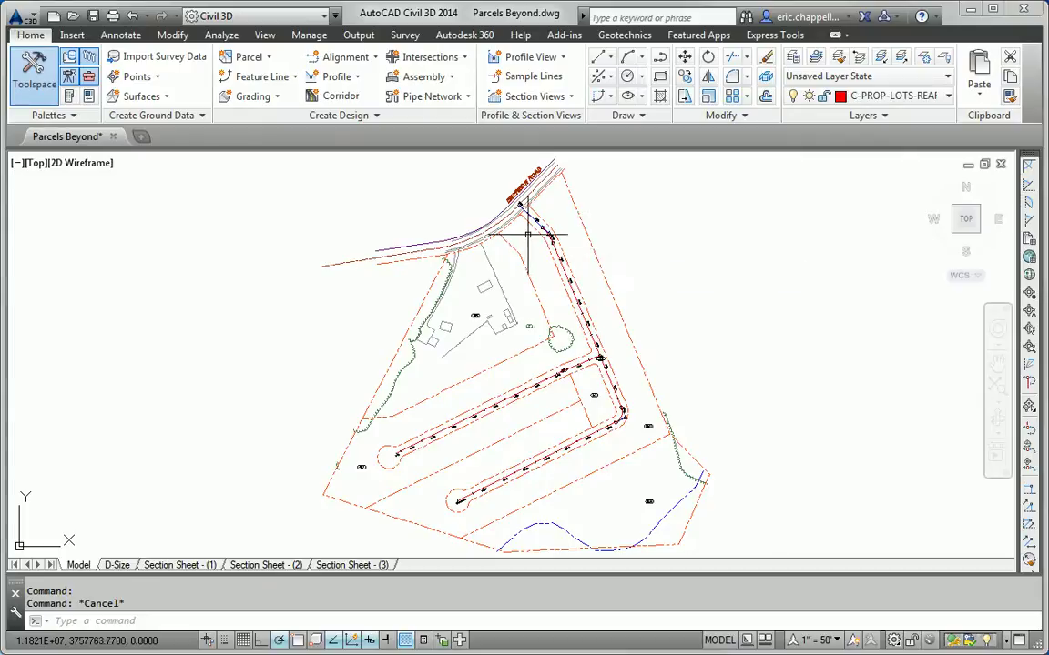
Bring up the Parcel Layout Tools toolbar and place it over the drawing.
click(269, 57)
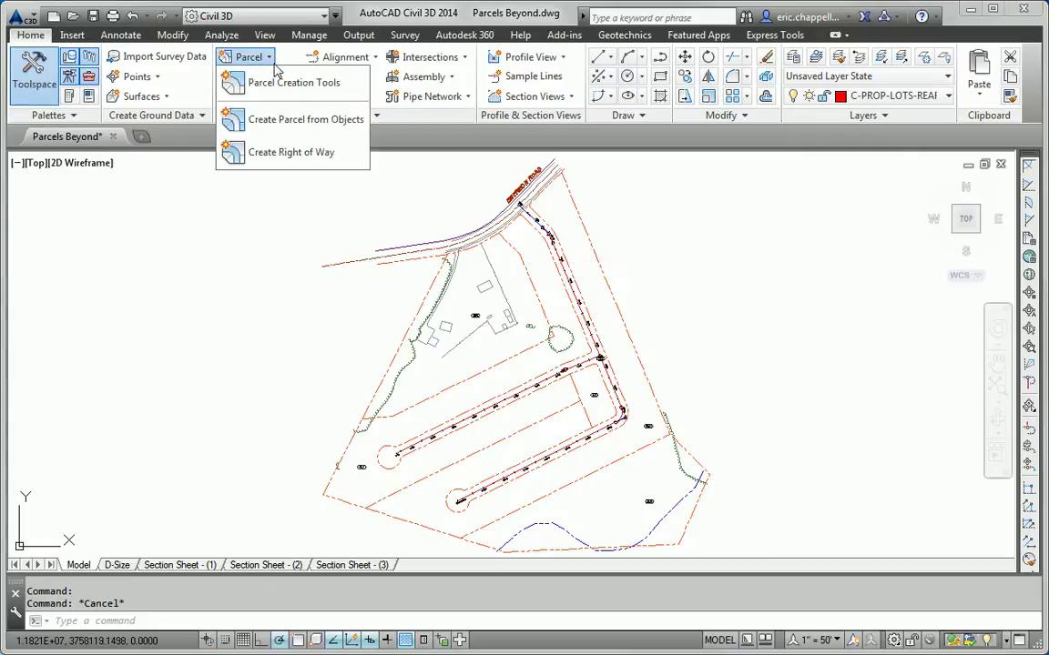
click(264, 83)
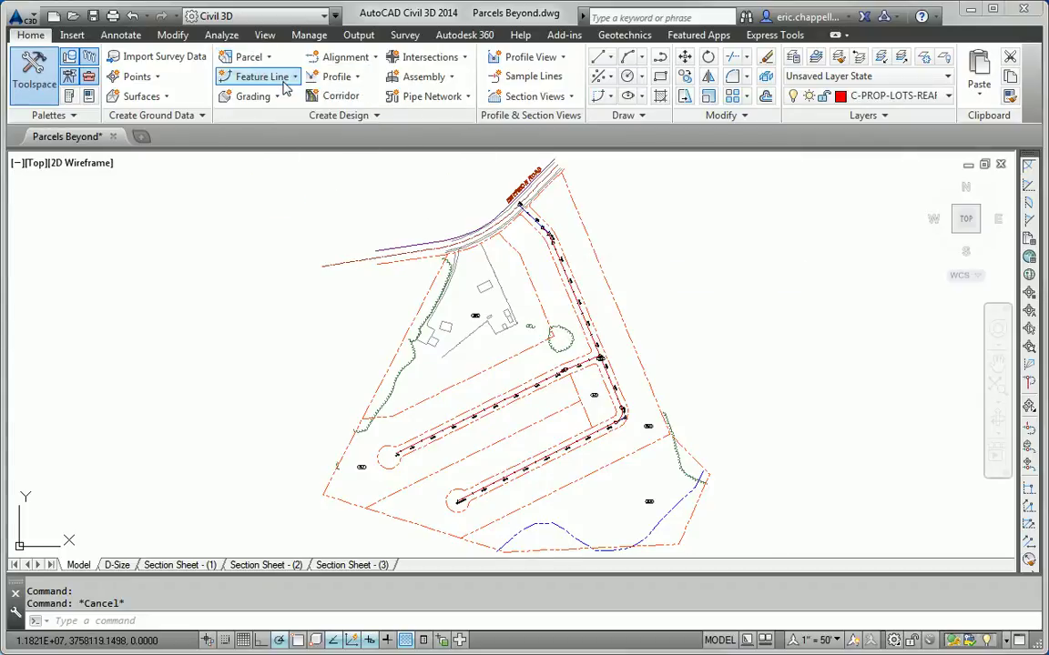
mouse_move(241, 15)
mouse_down()
mouse_move(291, 164)
mouse_move(280, 183)
mouse_up()
Expand the sizing parameters and choose Slide Line - Create, with minimum area 14505.48 Sq. Ft.
click(185, 194)
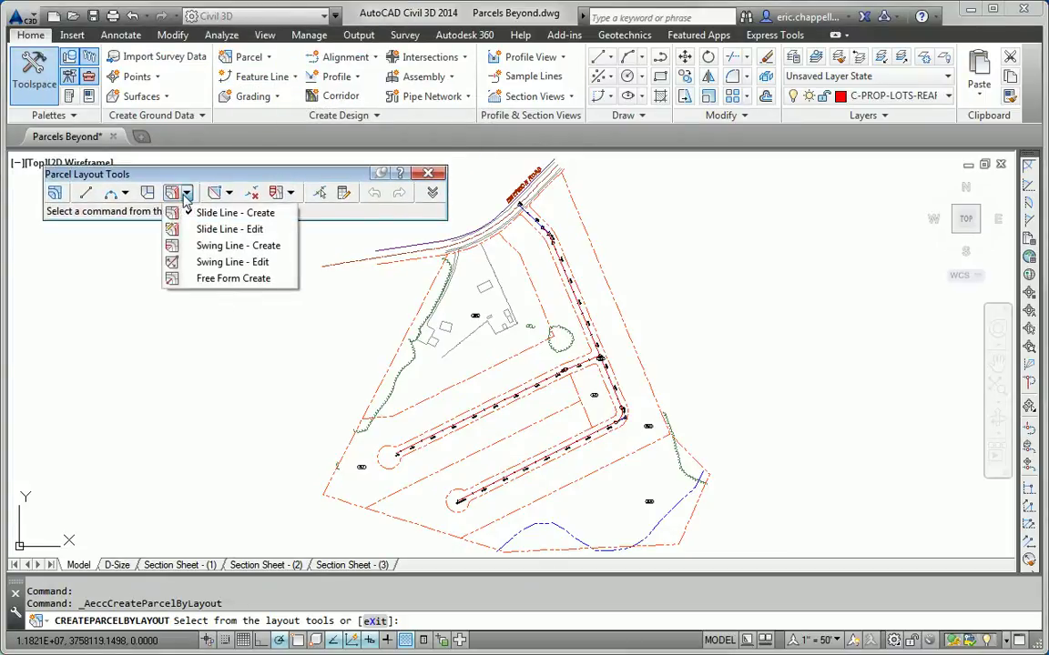
click(233, 214)
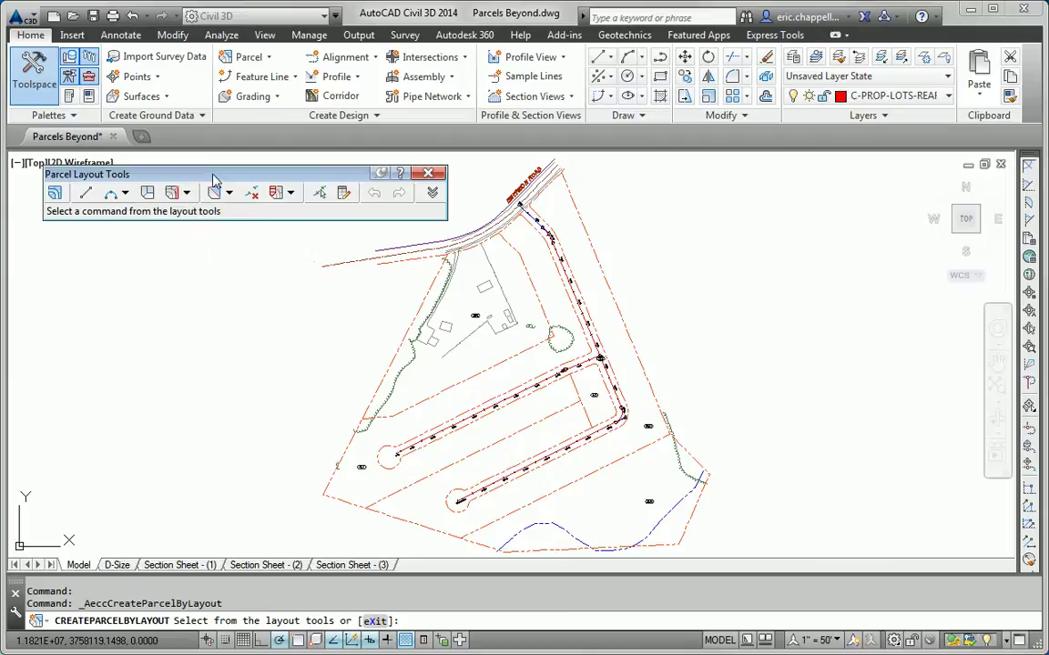
click(432, 192)
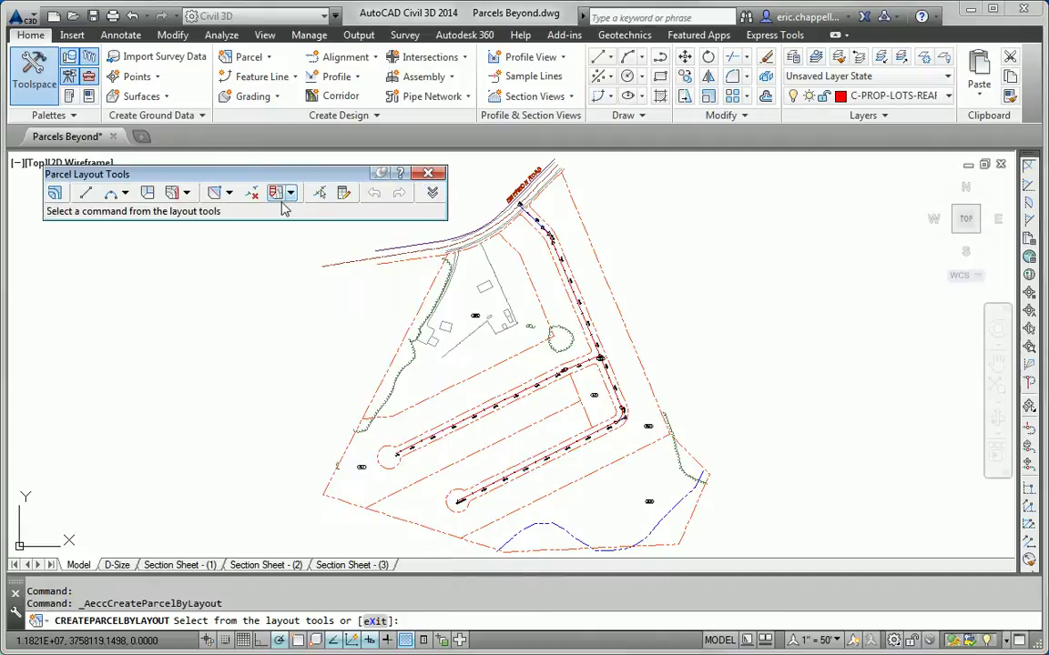
click(290, 193)
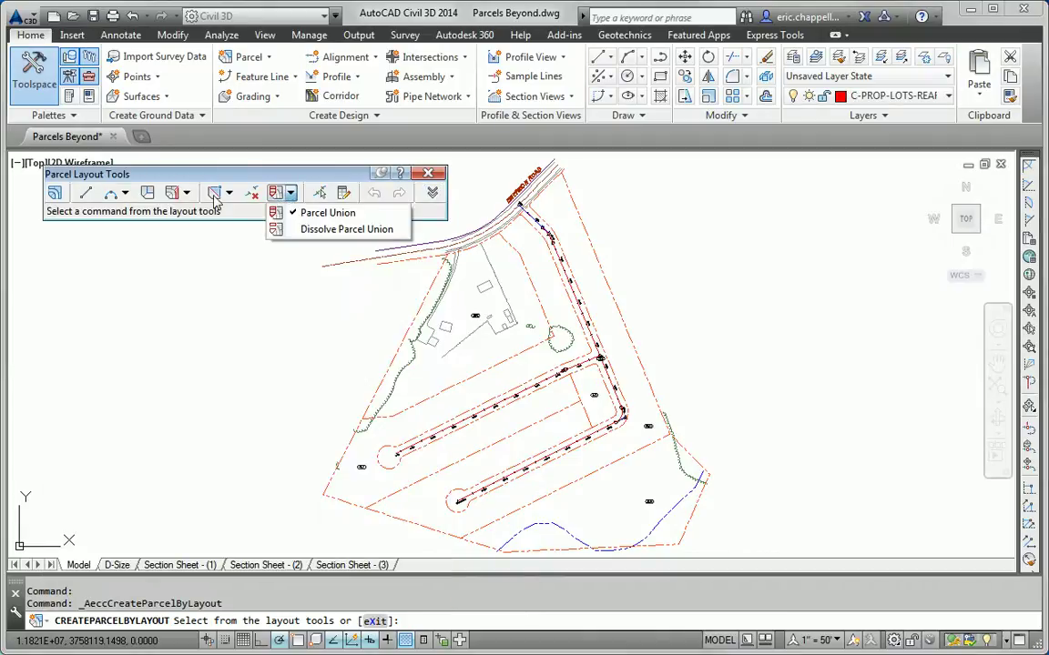
click(229, 193)
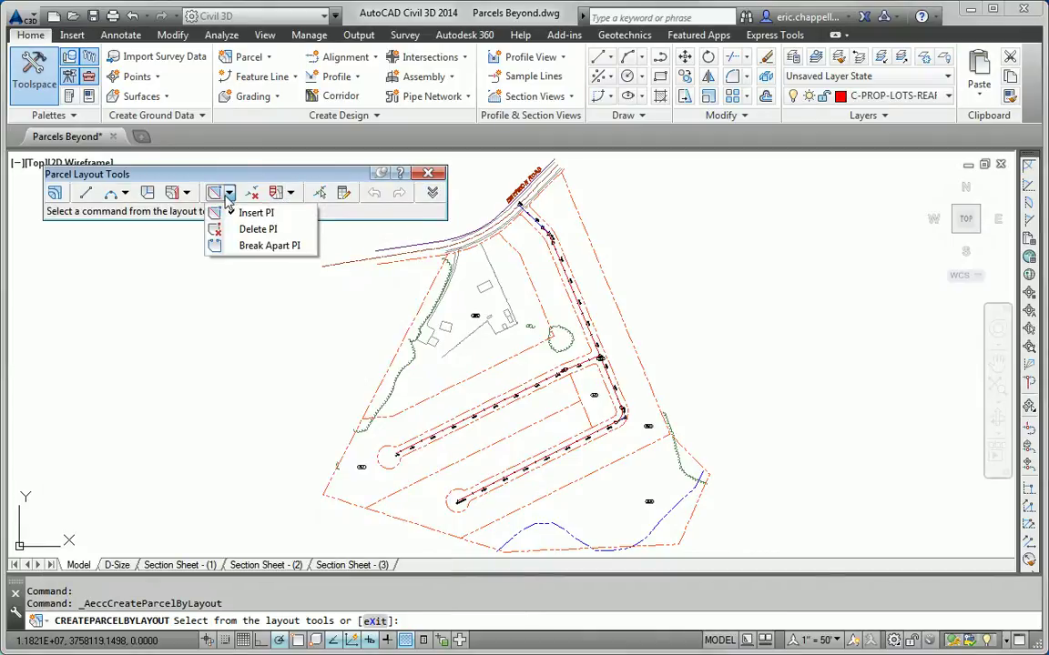
click(198, 197)
click(185, 193)
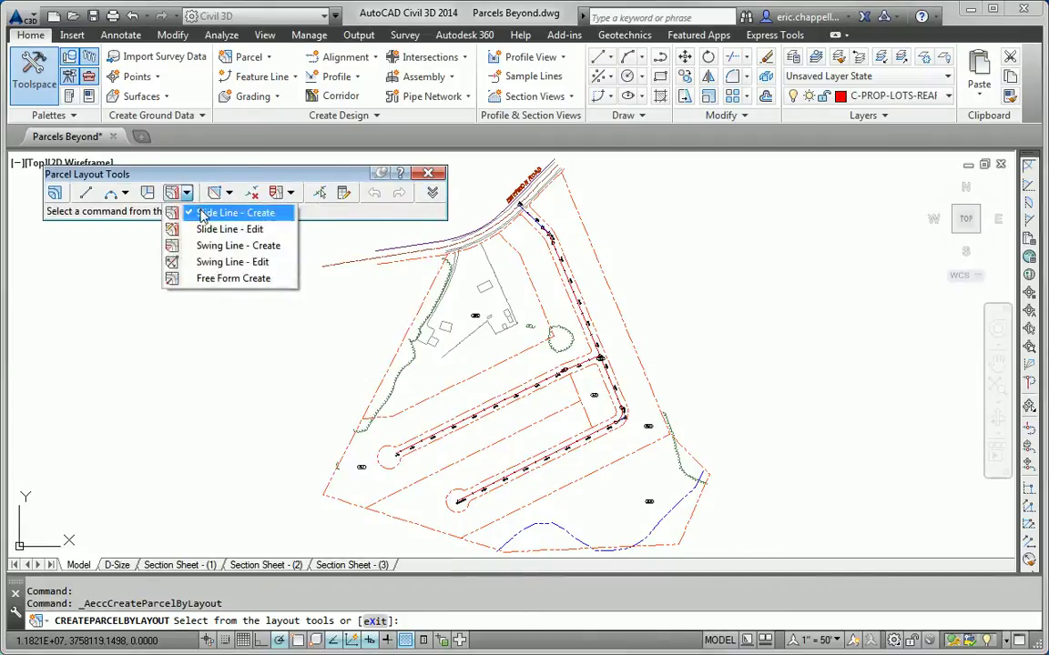
click(209, 213)
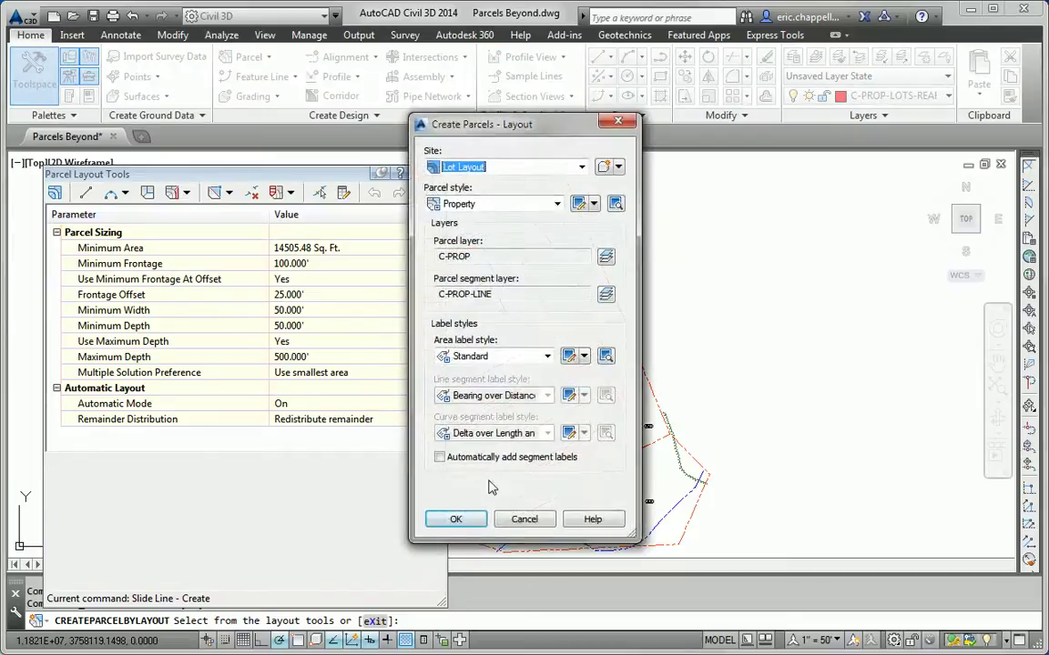
Give the new lots Lot Number area labels and accept the layout settings.
click(489, 359)
click(484, 374)
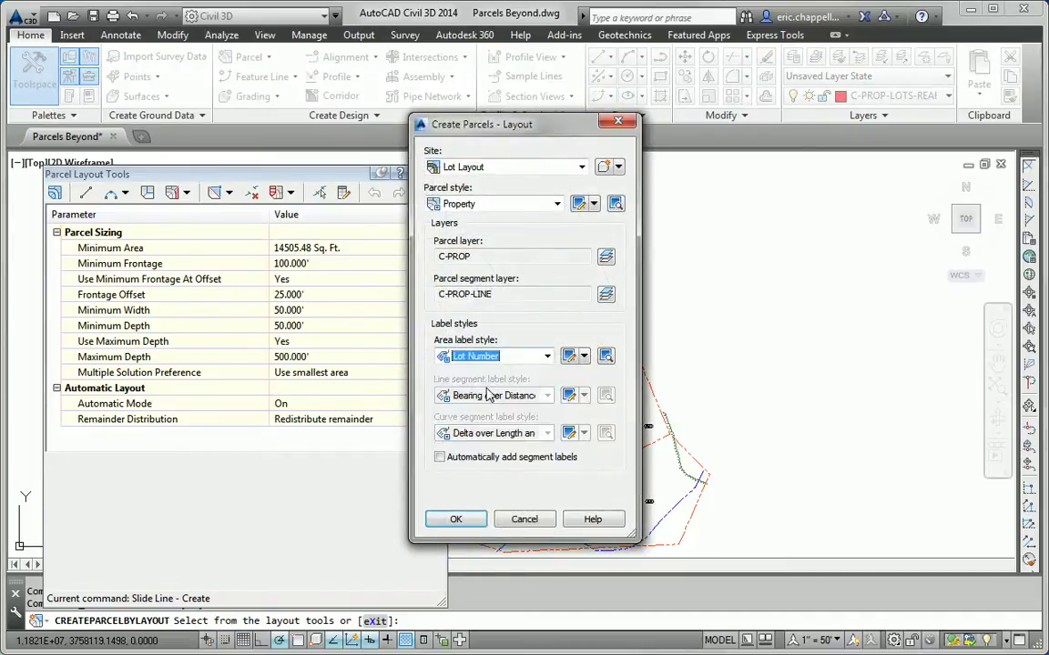
click(455, 520)
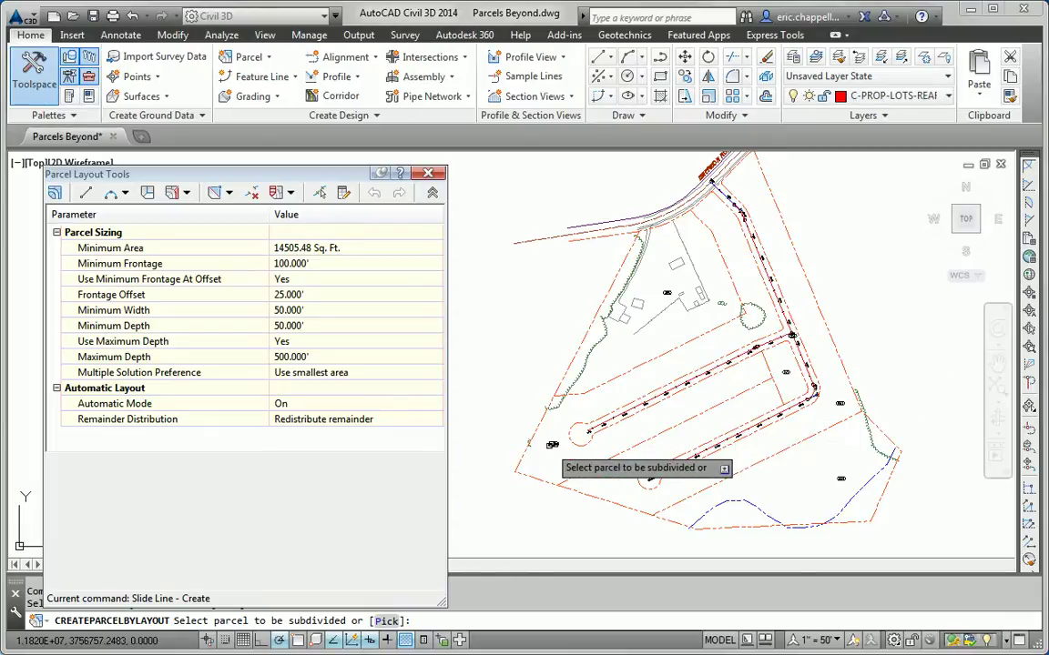
Pick the upper-road parcel and snap the frontage start to an endpoint at the road entrance.
click(552, 444)
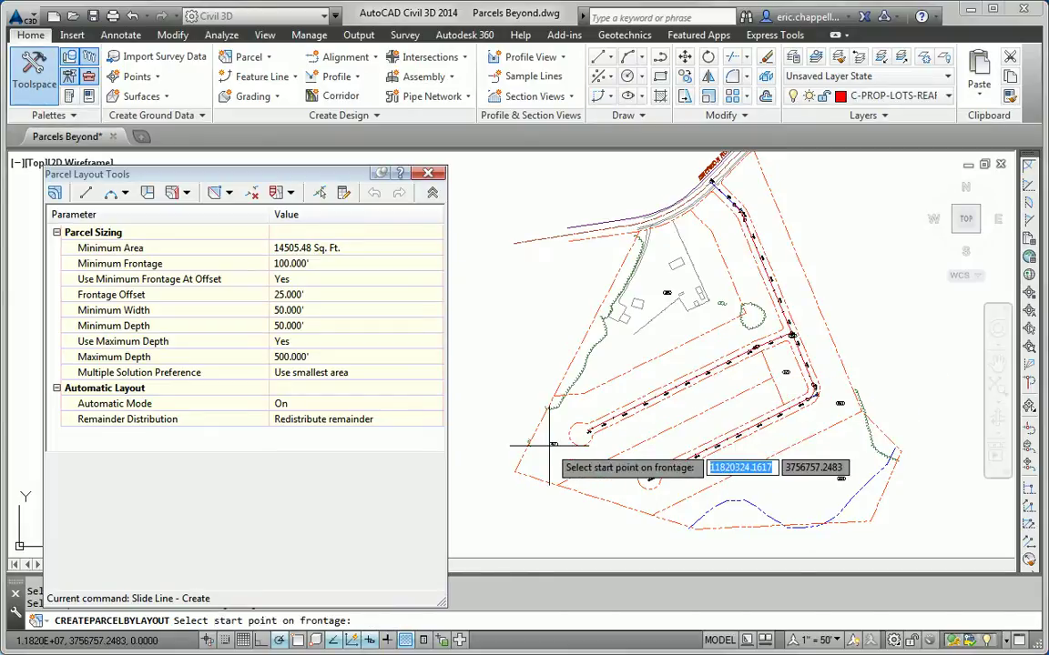
middle_drag(709, 220, 701, 239)
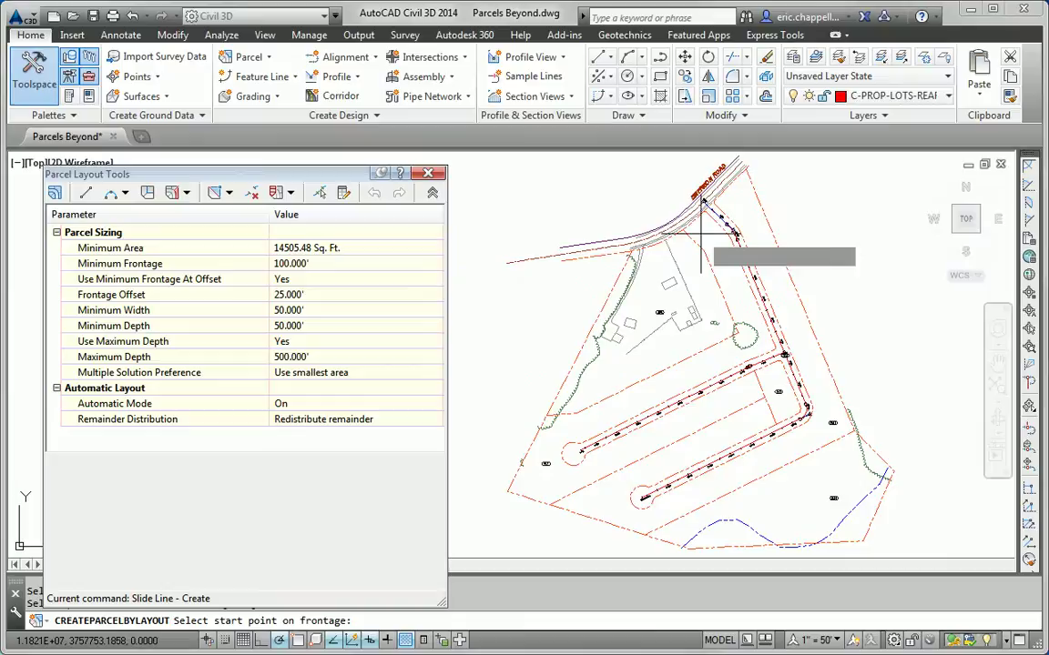
scroll(702, 209, up, 3)
shift+right_click(701, 234)
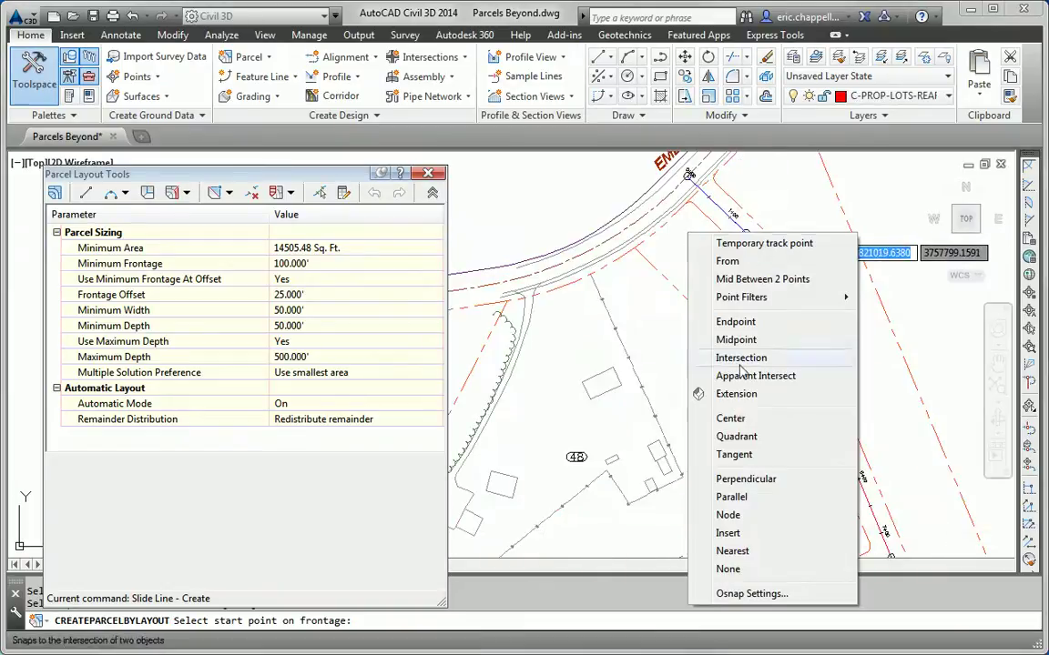
click(735, 321)
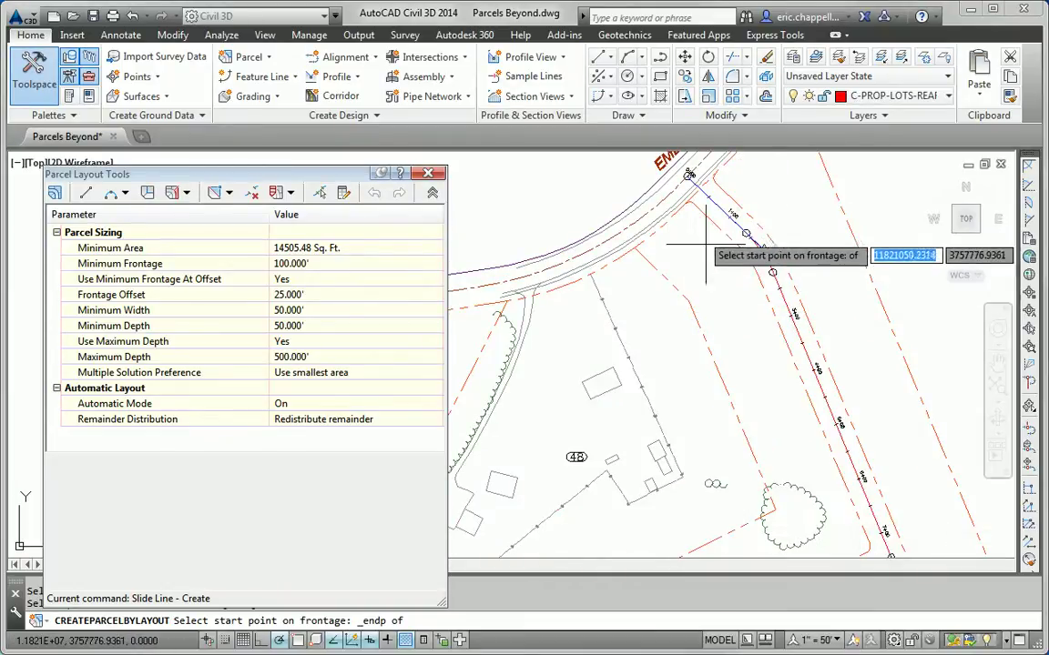
click(689, 174)
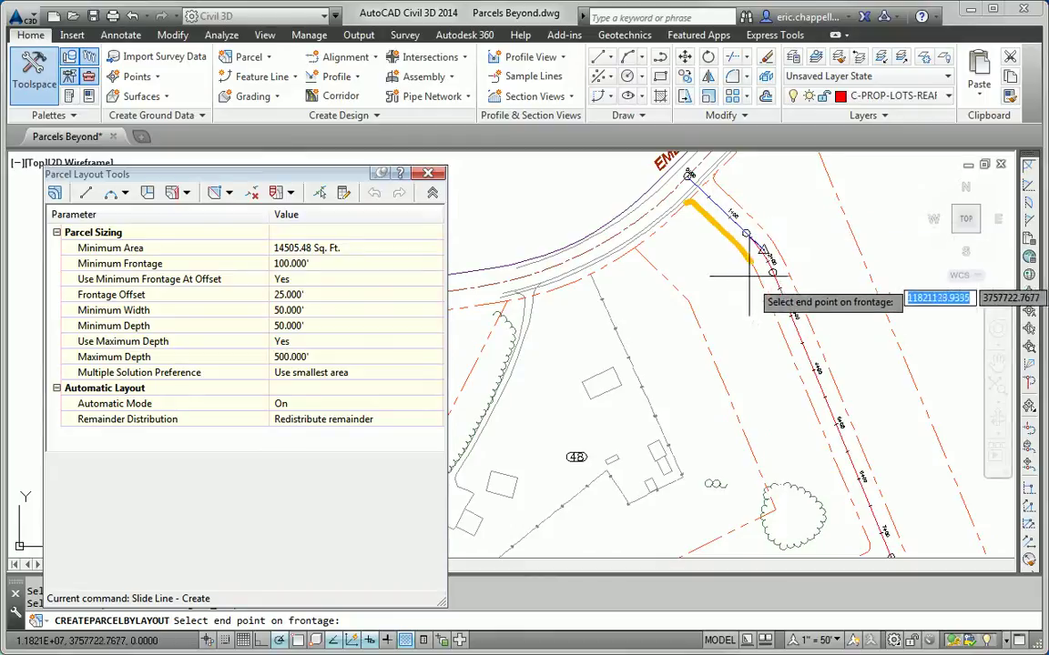
Snap the frontage end at the cul-de-sac, keep the default angle, and accept the lots.
scroll(728, 310, down, 2)
mouse_move(637, 510)
middle_down()
mouse_move(719, 361)
mouse_move(842, 284)
middle_up()
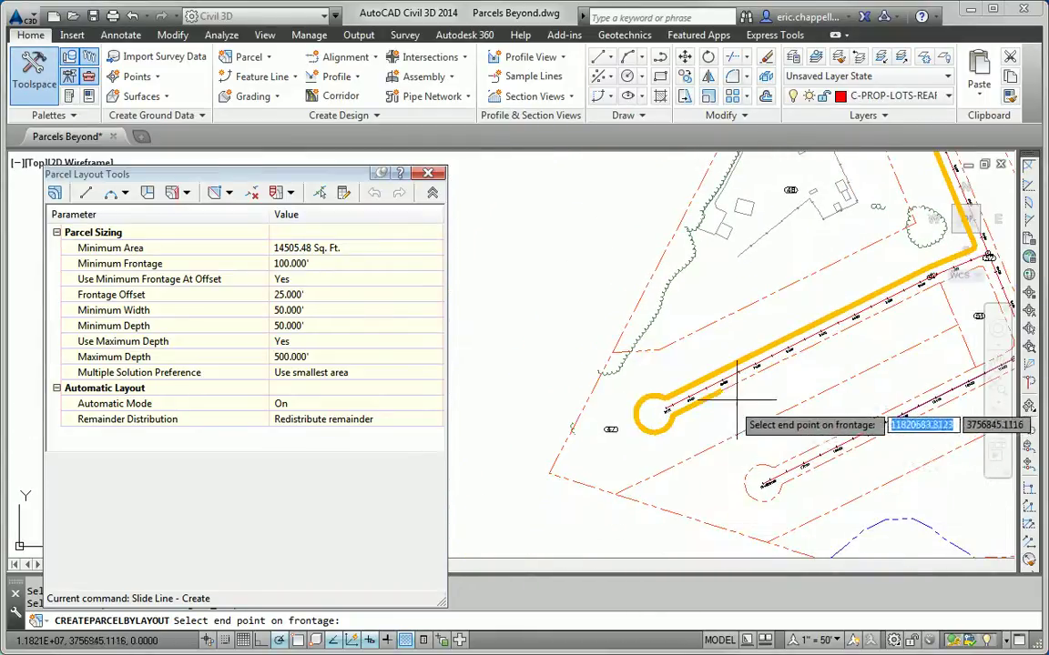
shift+right_click(944, 289)
click(928, 444)
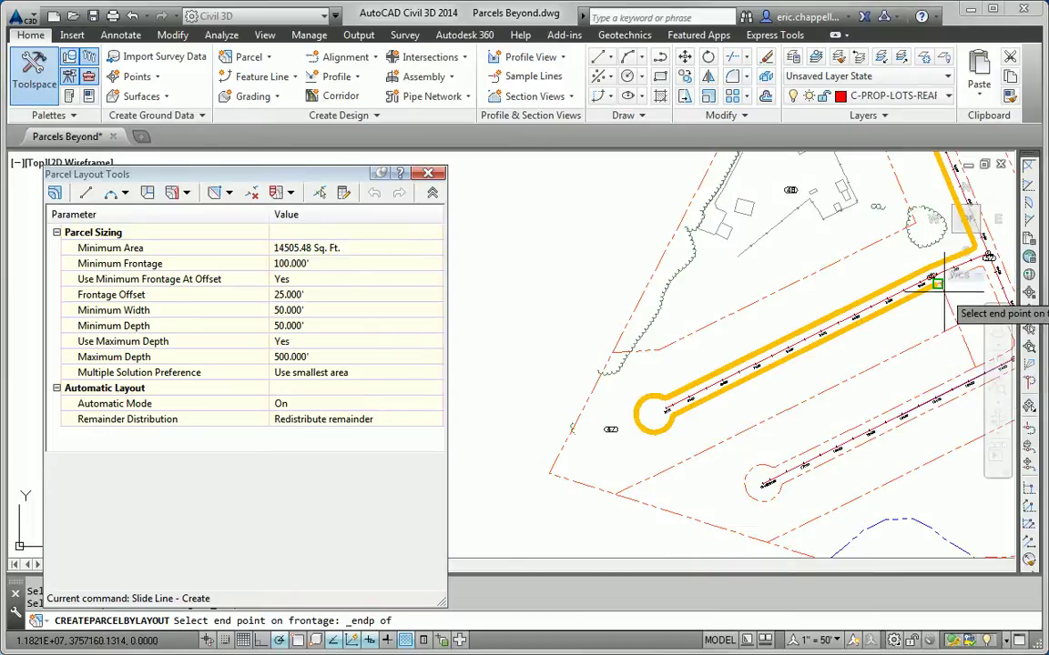
scroll(938, 290, up, 5)
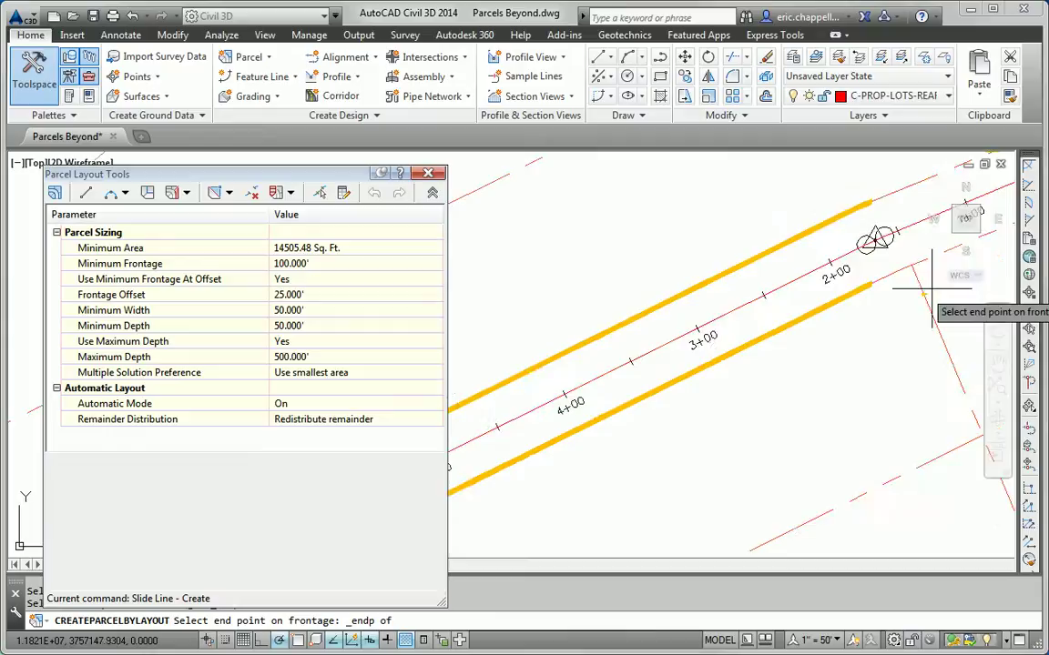
click(926, 292)
scroll(929, 356, down, 5)
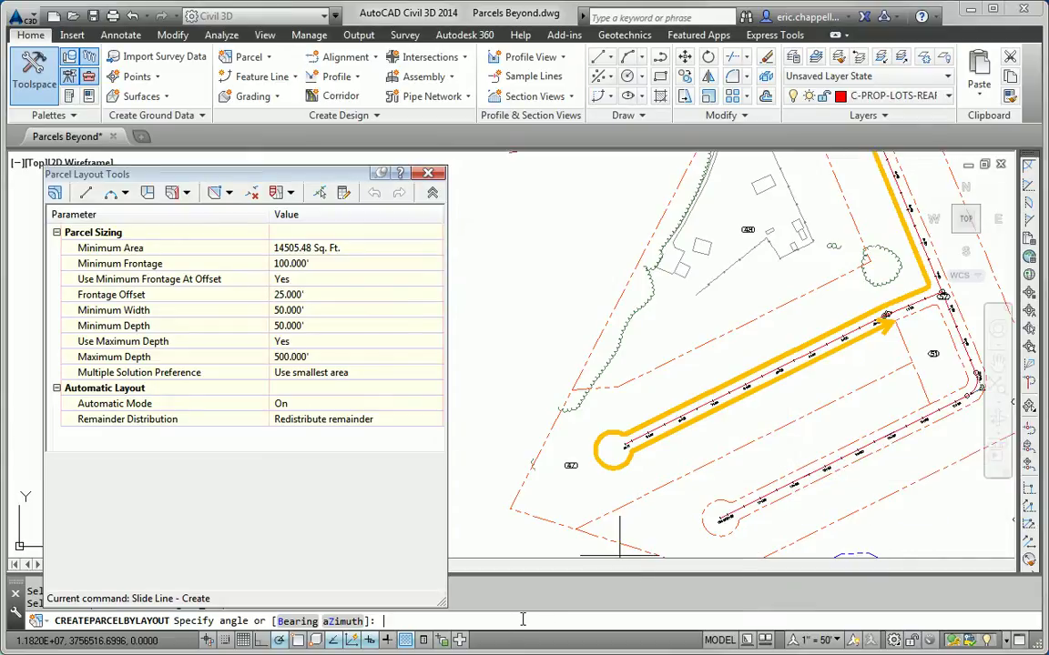
key(Return)
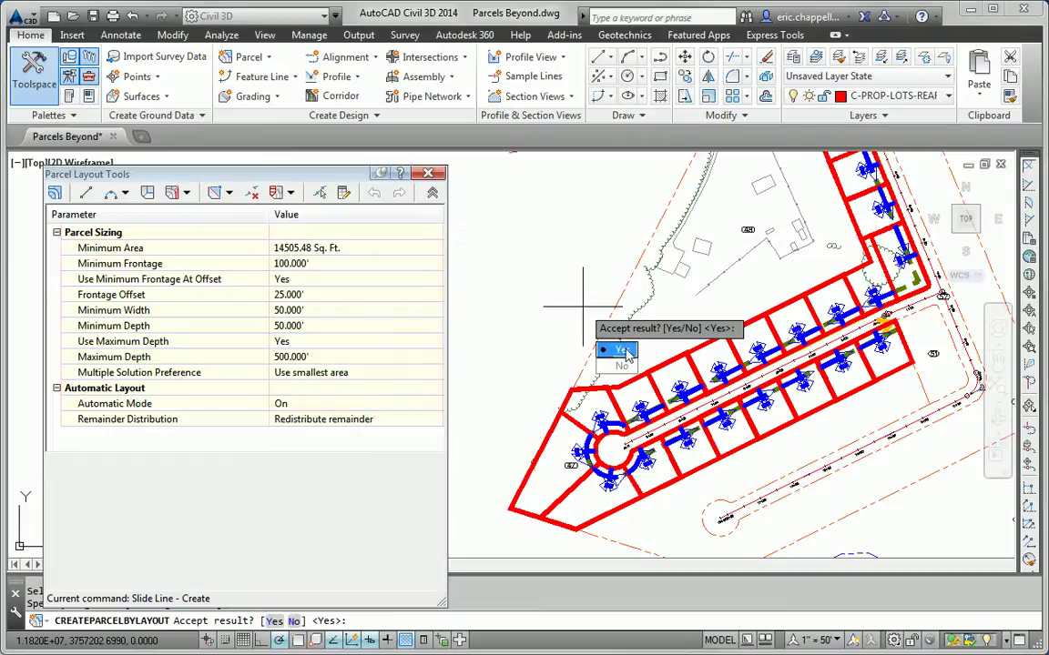
key(Return)
Pick the roadside parcel and snap the frontage start to an endpoint near Emerson Road.
scroll(581, 307, down, 5)
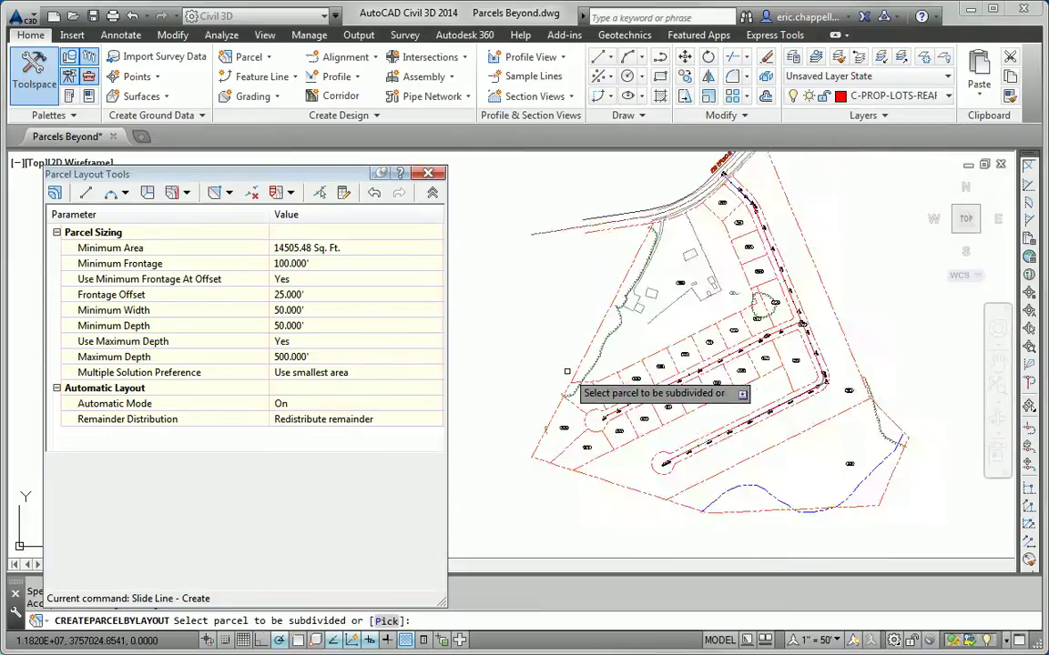
scroll(665, 329, up, 3)
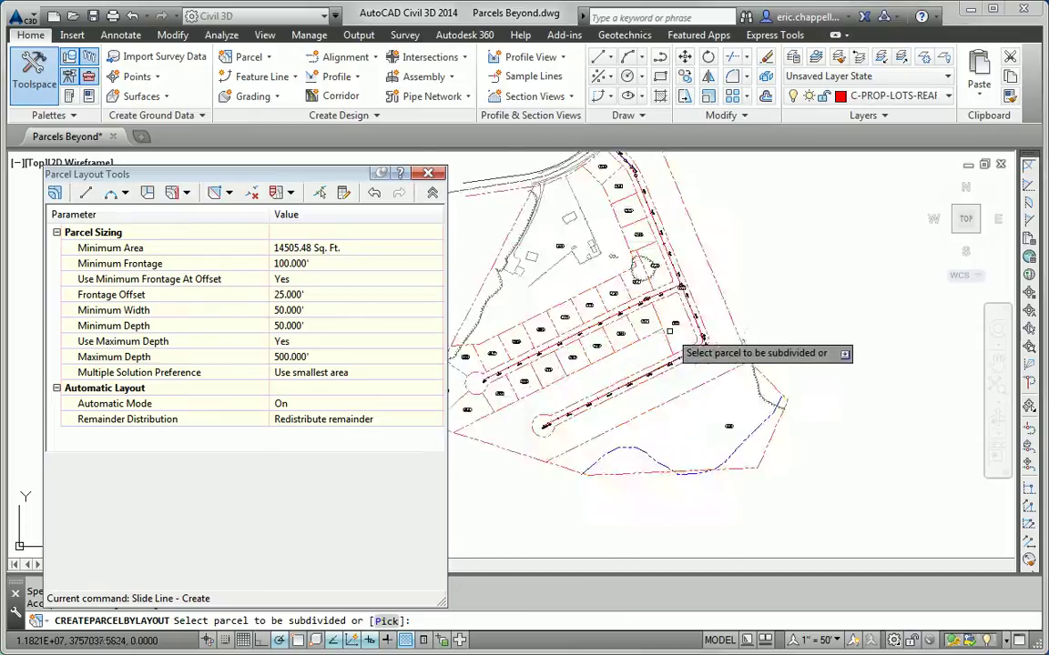
scroll(677, 193, down, 2)
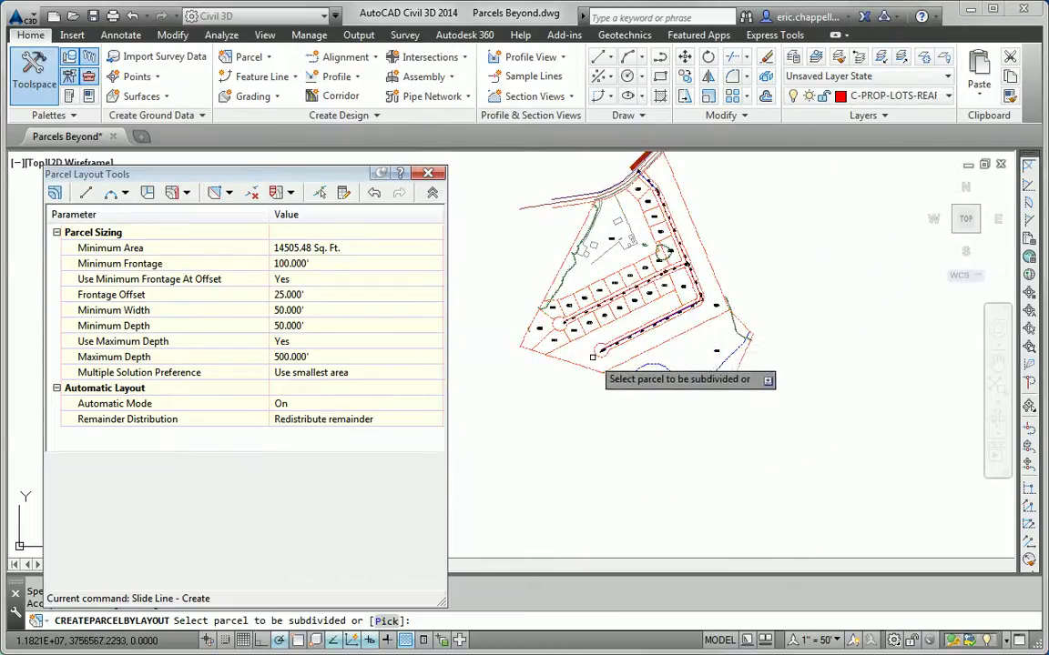
click(716, 307)
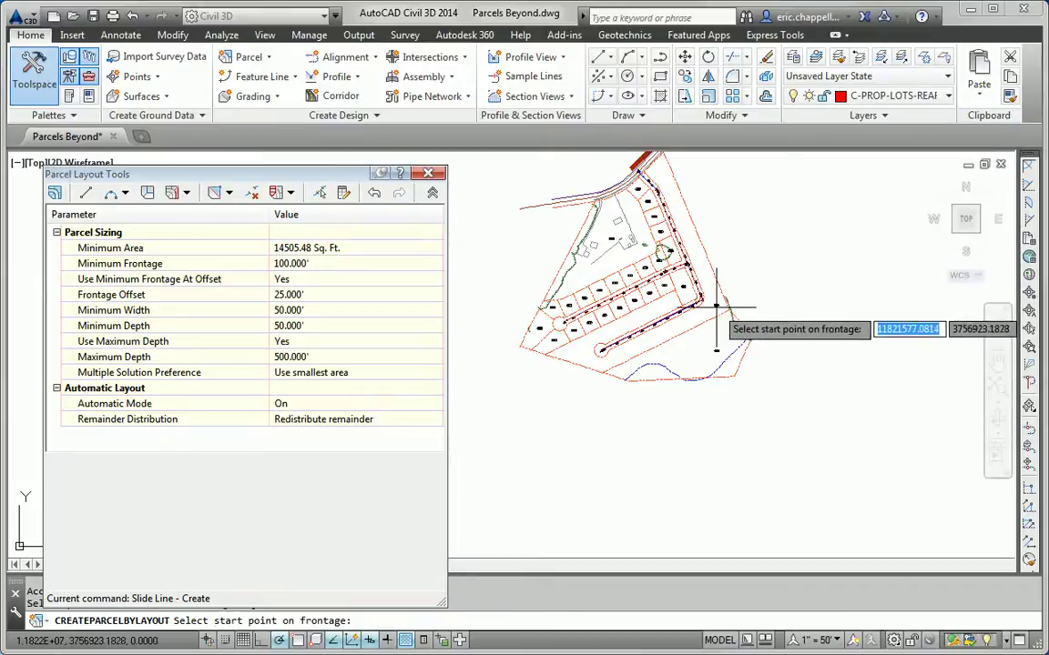
scroll(665, 305, up, 6)
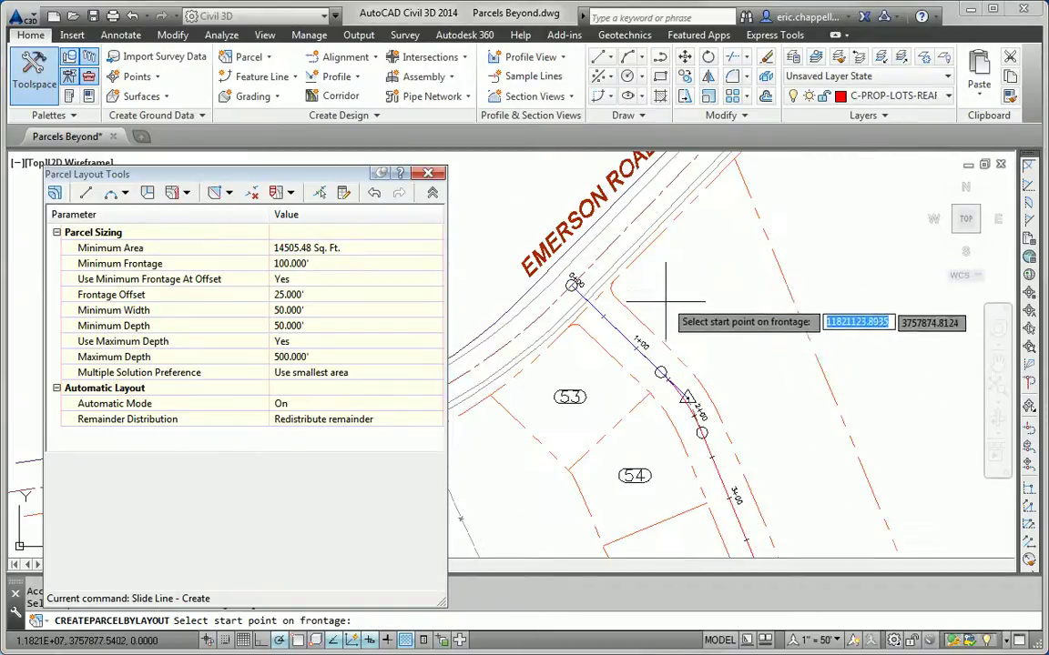
scroll(756, 473, down, 5)
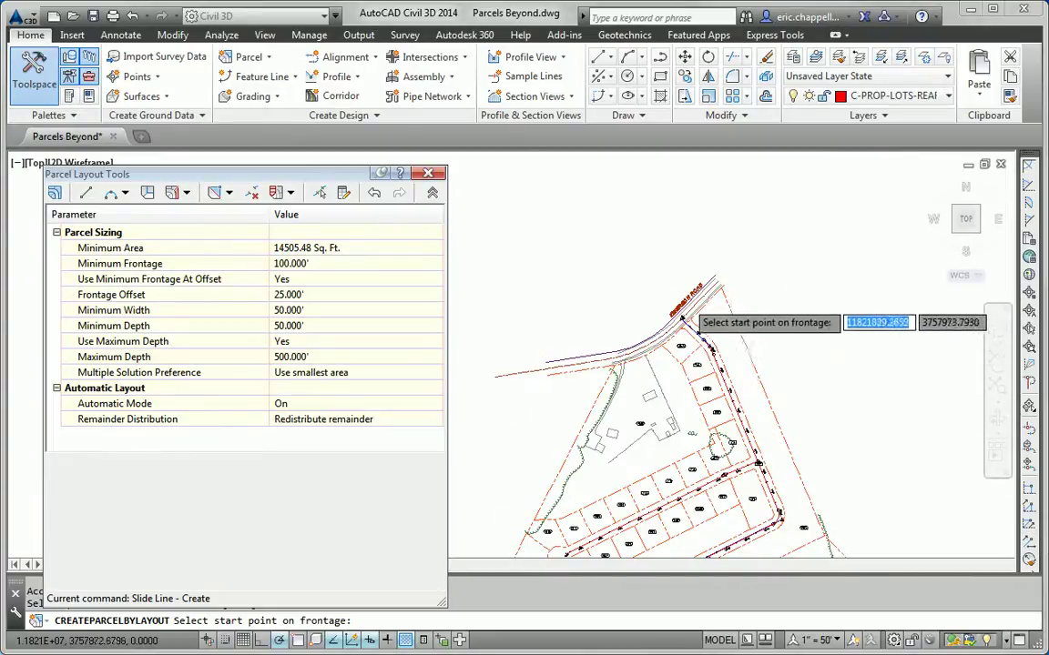
scroll(719, 333, up, 5)
shift+right_click(745, 328)
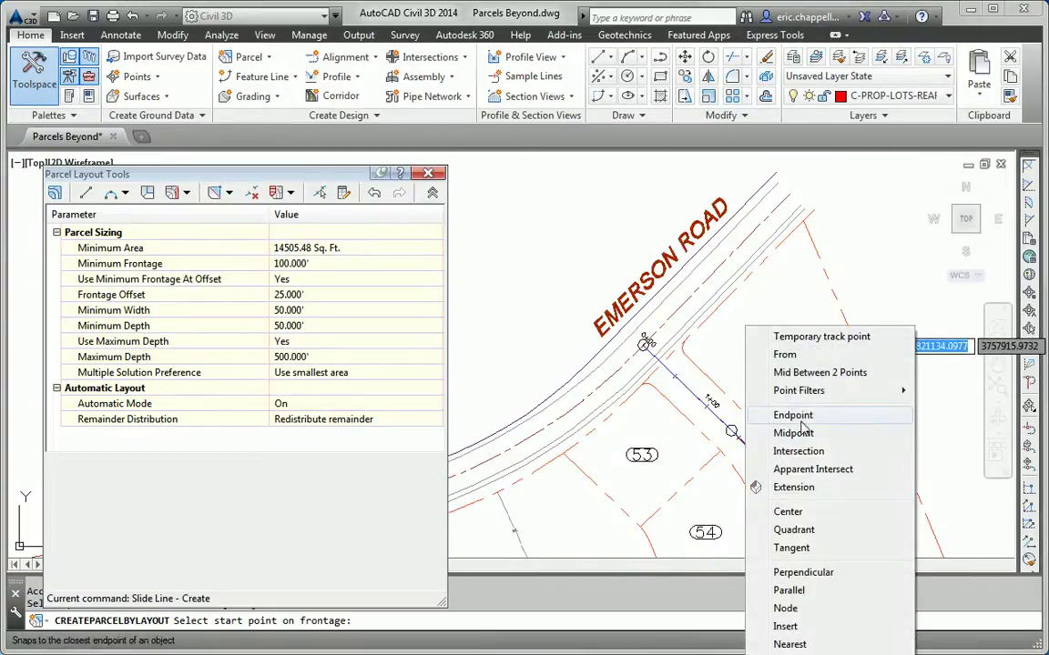
click(793, 415)
click(687, 347)
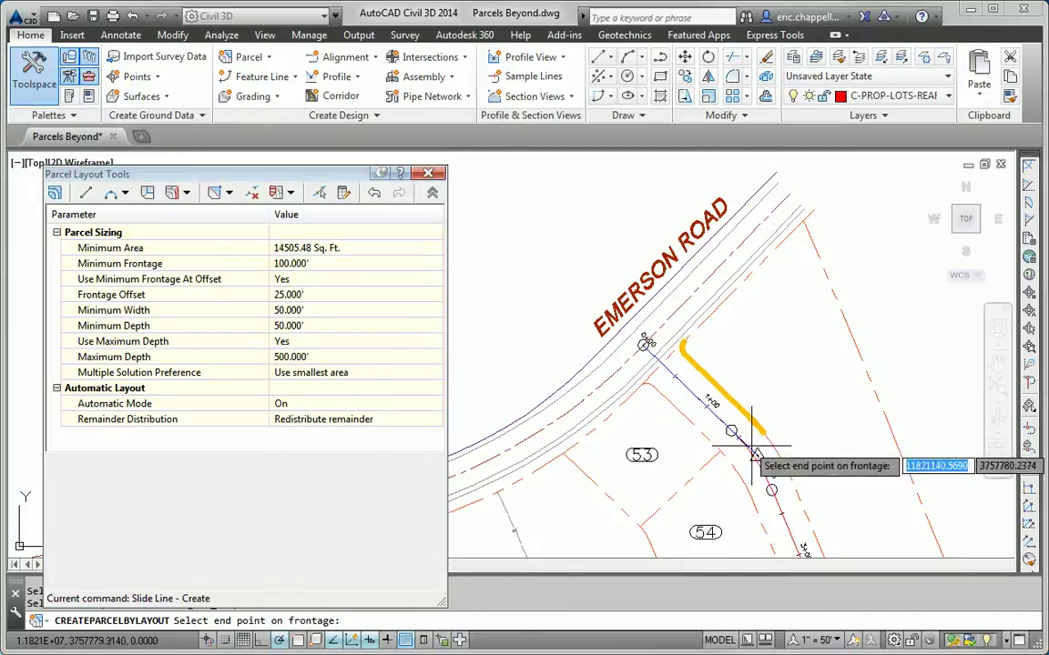
Snap the frontage end to an endpoint near station 12+00.
scroll(728, 419, down, 5)
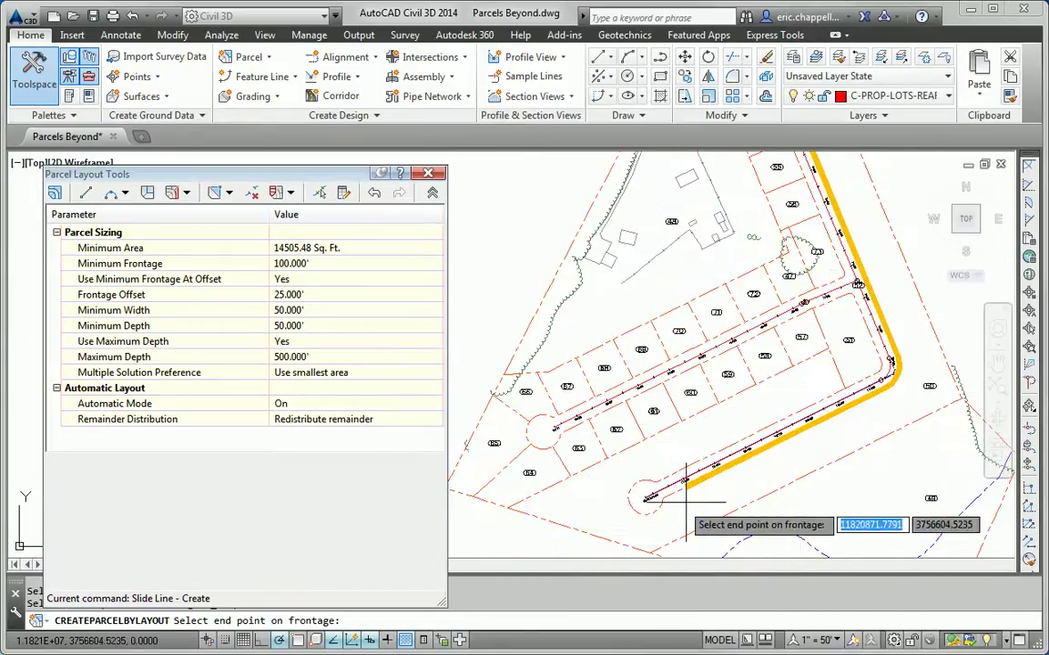
scroll(841, 394, up, 4)
scroll(841, 394, up, 2)
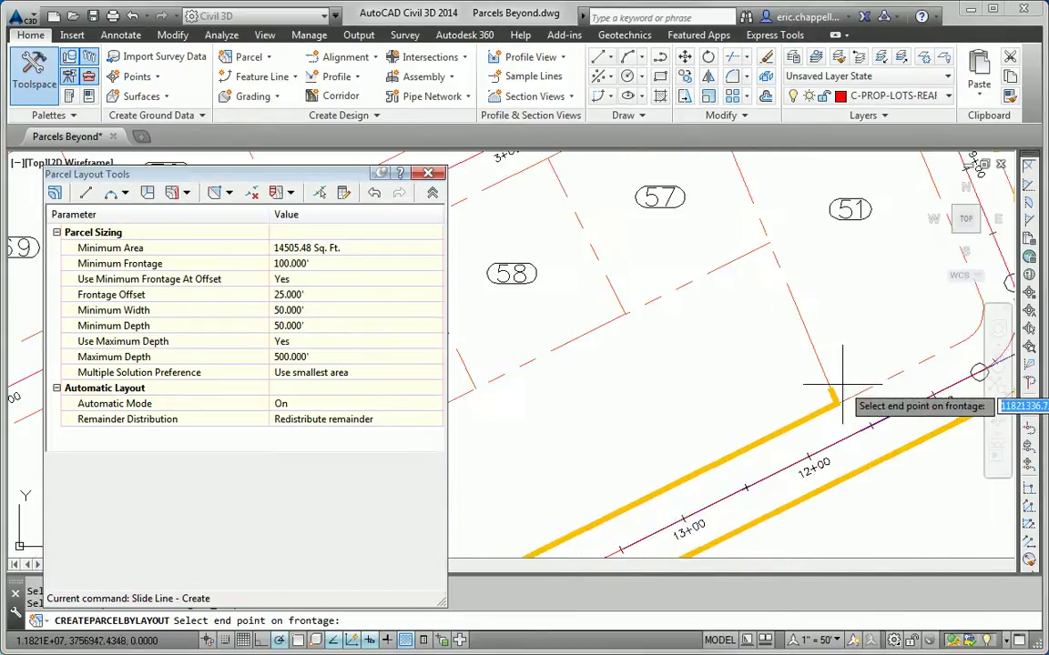
shift+right_click(835, 410)
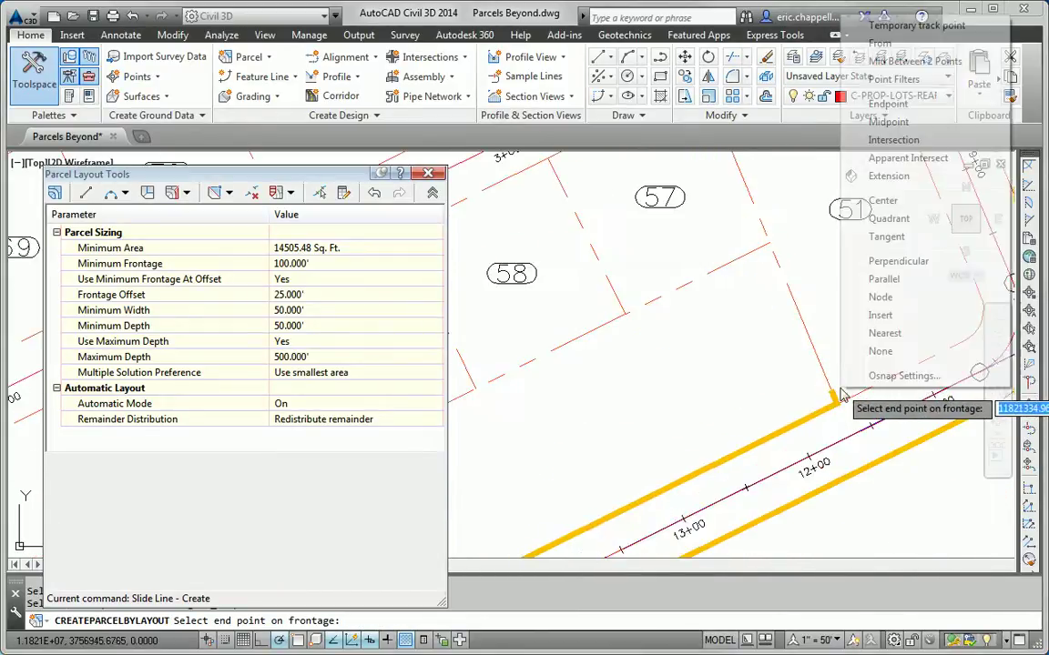
click(888, 104)
click(835, 404)
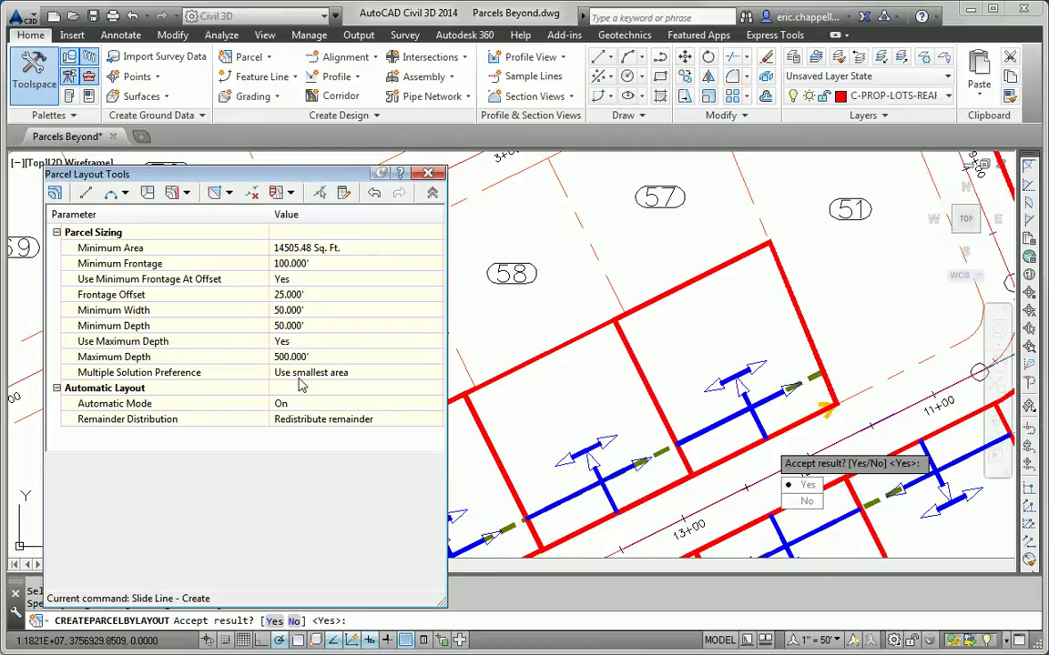
Set Remainder Distribution to Create parcel from remainder and accept the generated lots.
click(346, 419)
click(348, 420)
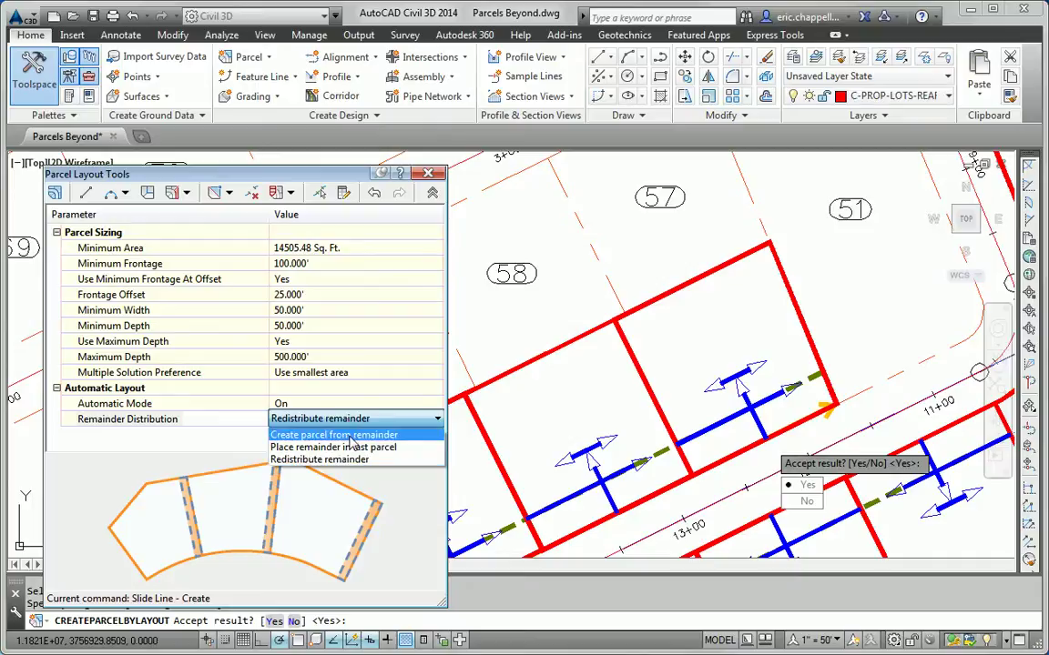
click(350, 436)
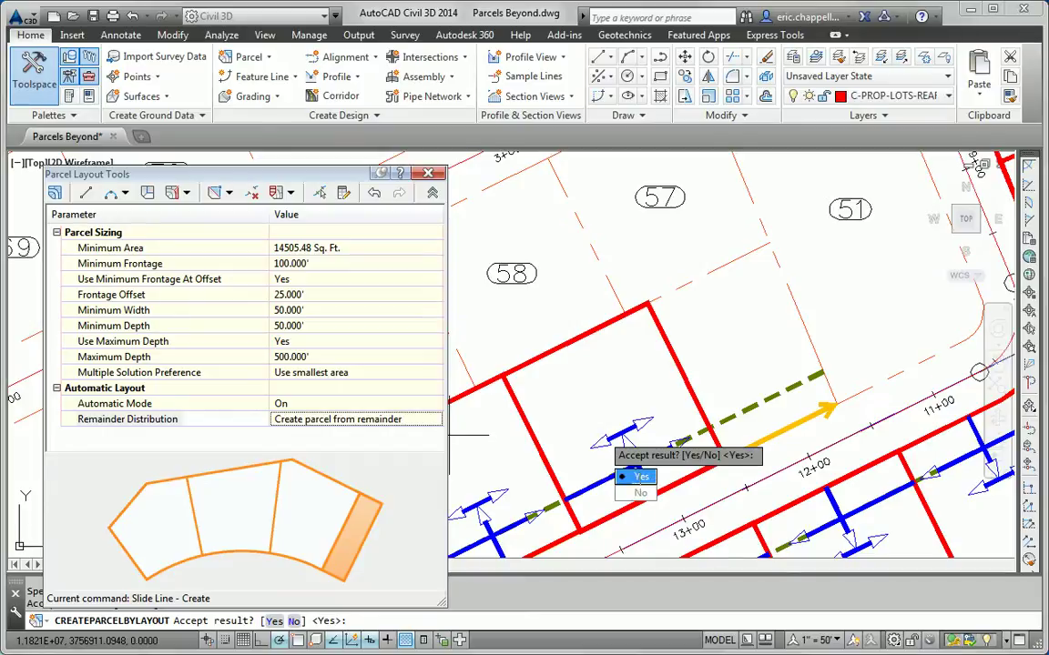
click(636, 477)
scroll(719, 364, down, 5)
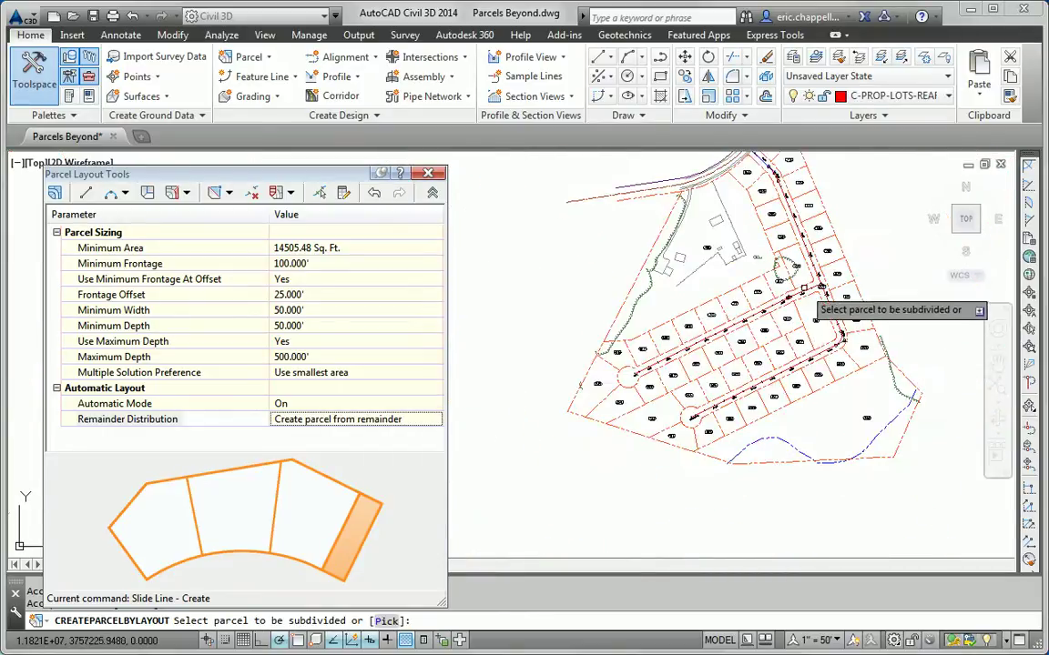
With Free Form Create, attach a lot line at a line midpoint, splitting lot 51 to create lot 98.
middle_drag(683, 147, 626, 212)
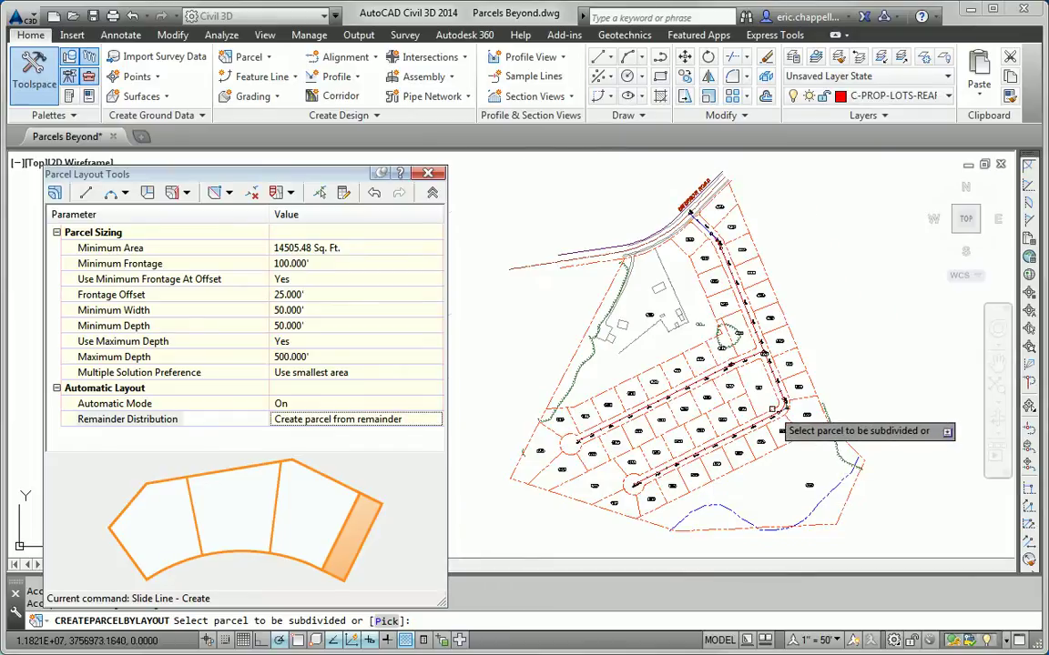
scroll(772, 409, up, 7)
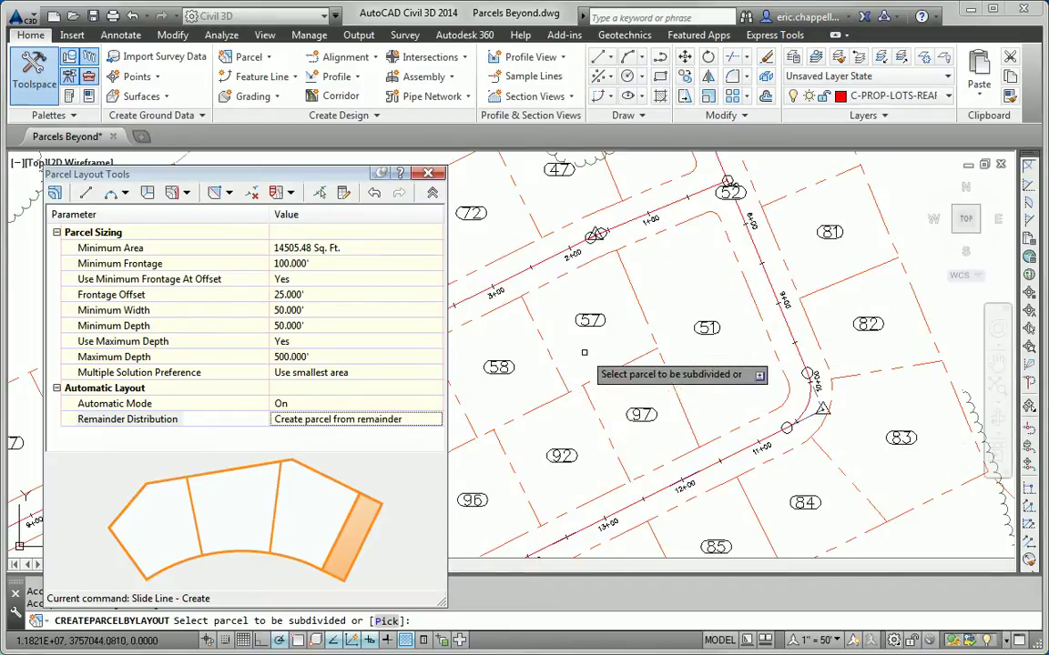
click(186, 193)
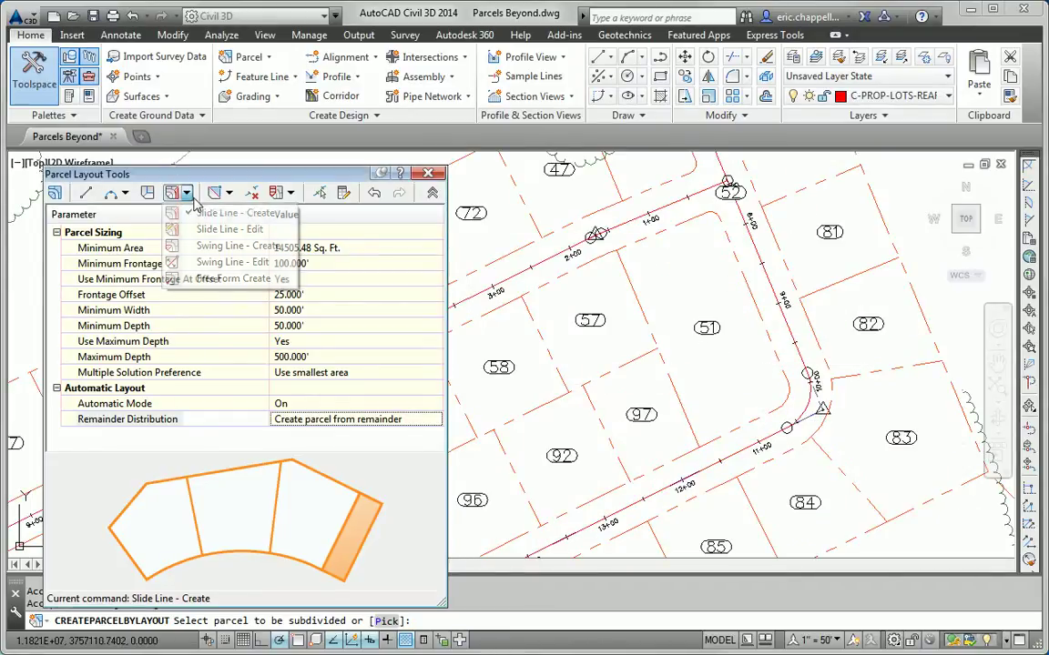
click(233, 279)
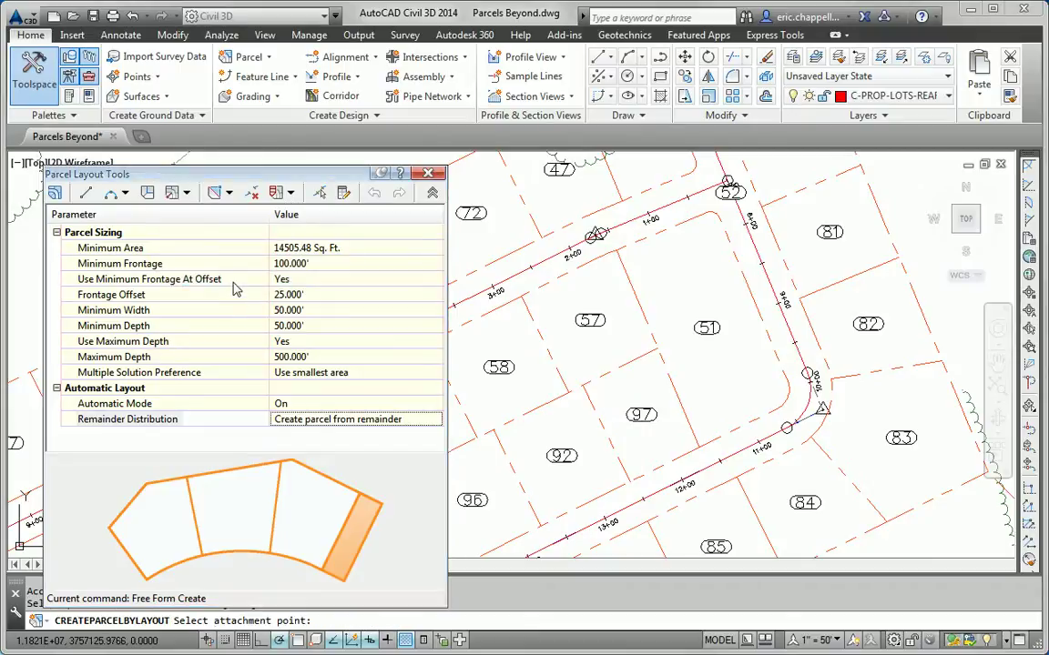
shift+right_click(754, 306)
click(804, 414)
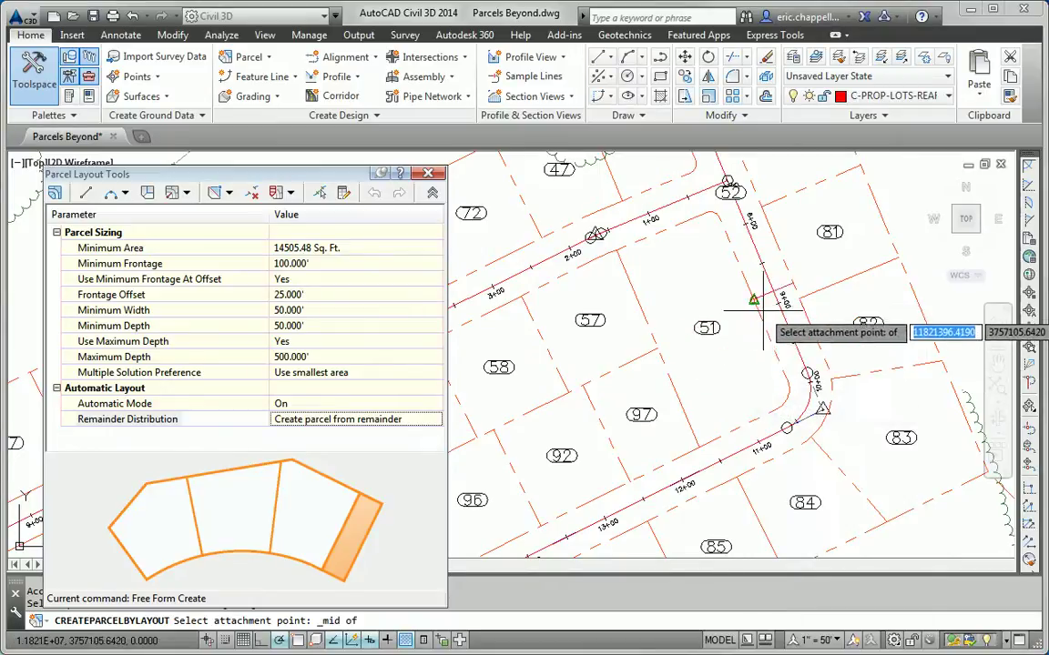
click(749, 304)
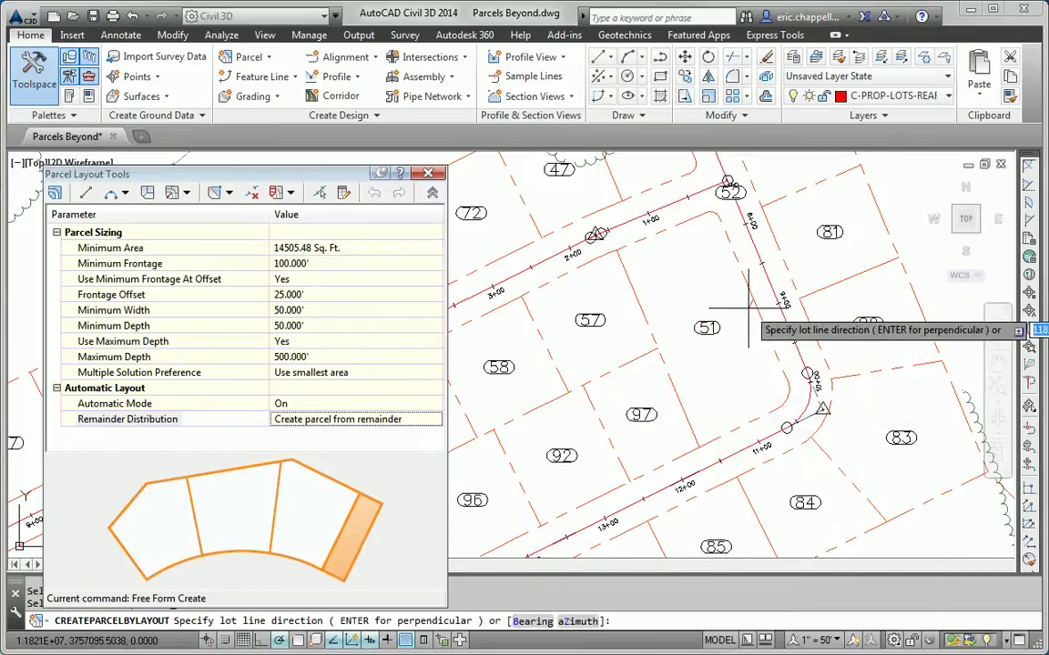
click(748, 304)
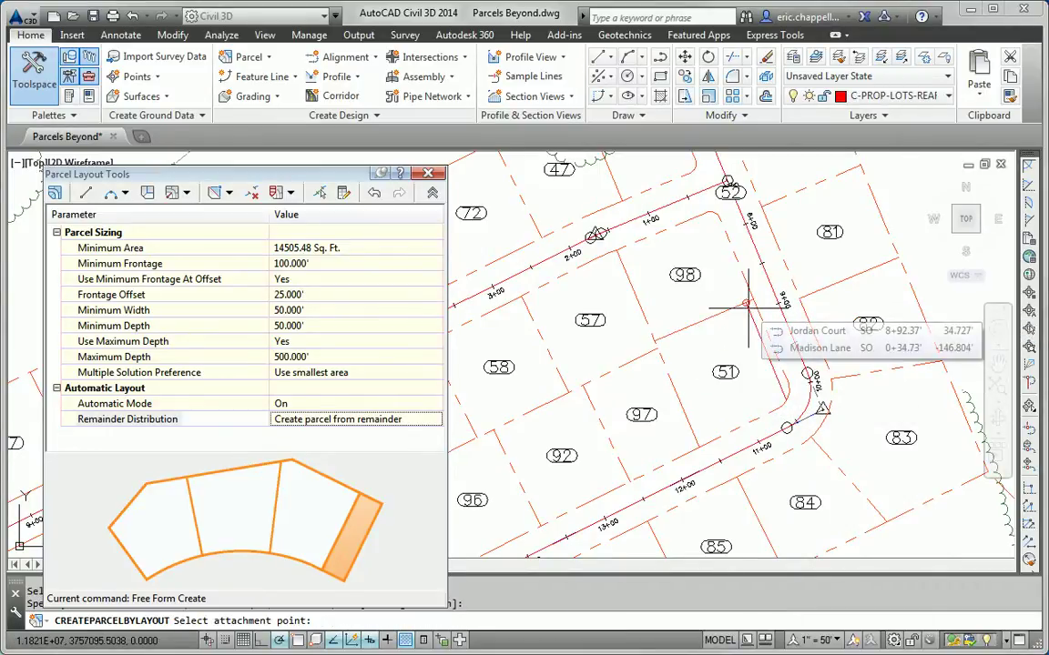
key(Escape)
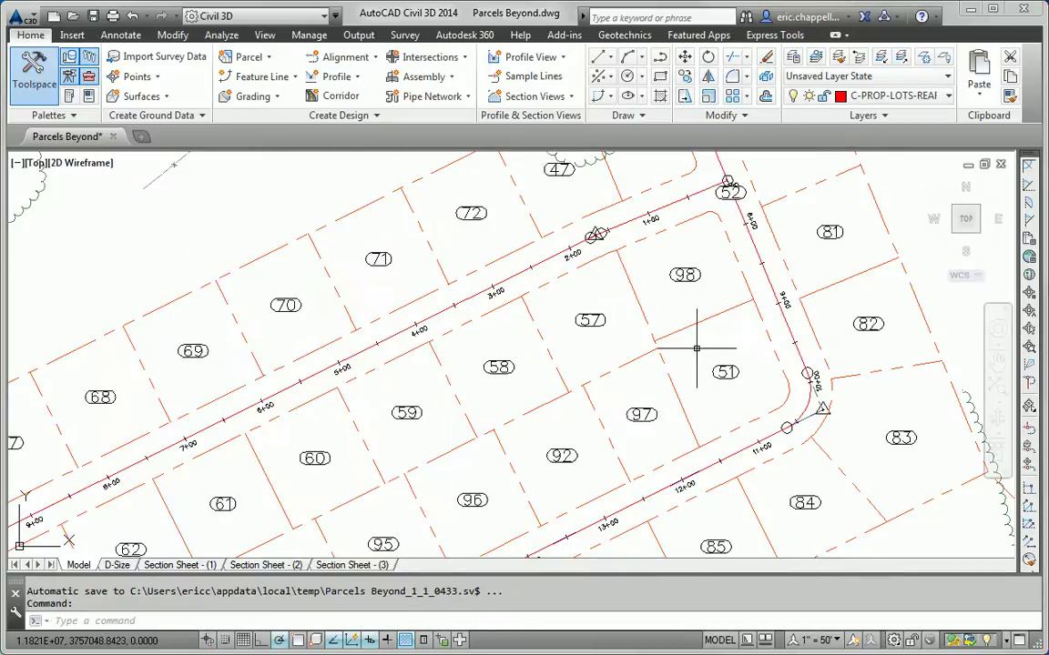
scroll(696, 348, down, 1)
scroll(687, 359, down, 2)
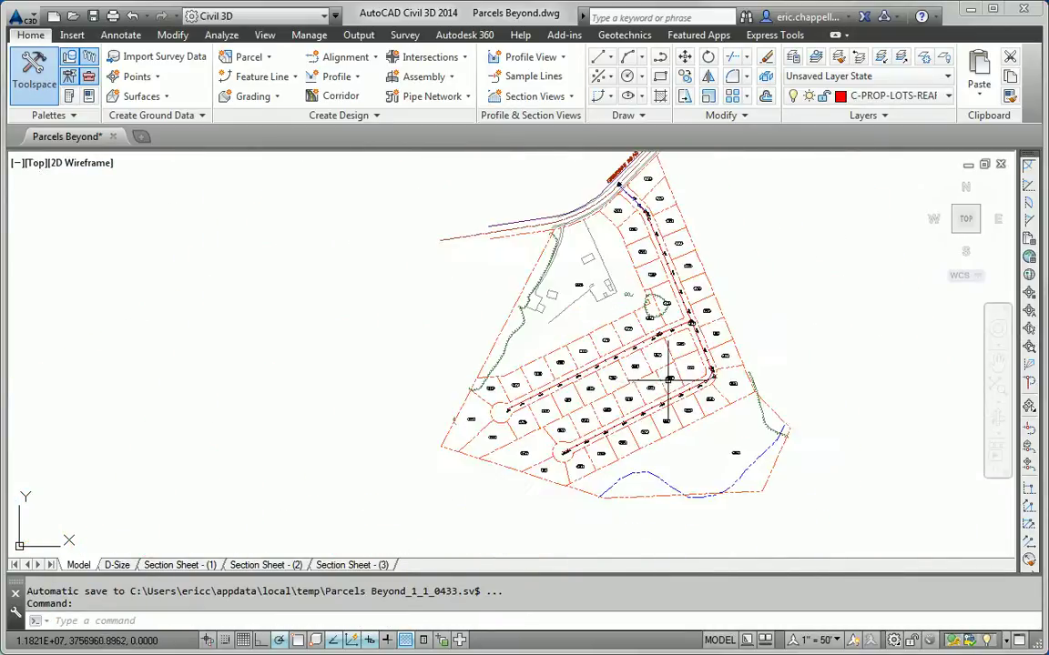
middle_drag(766, 279, 731, 314)
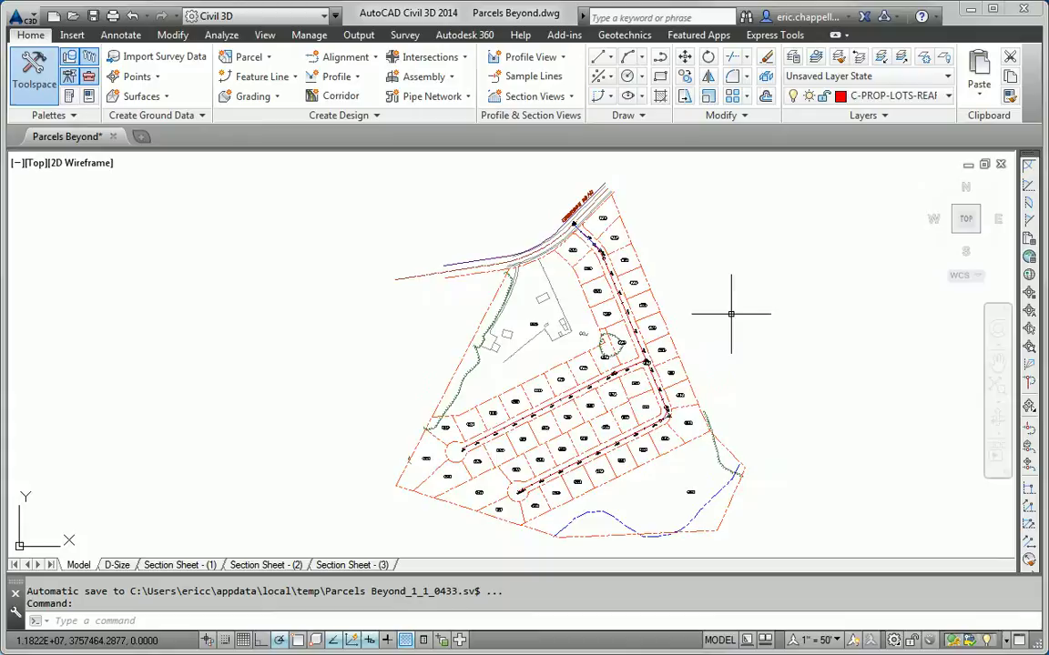